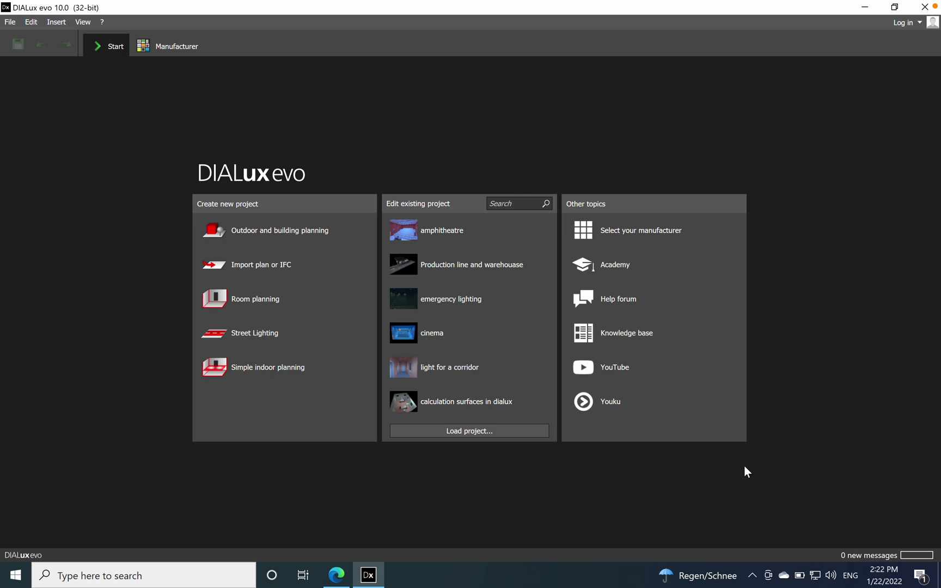
# Open the amphitheatre project, widen the 3D view, and switch to the 2D floor plan
pyautogui.click(442, 230)
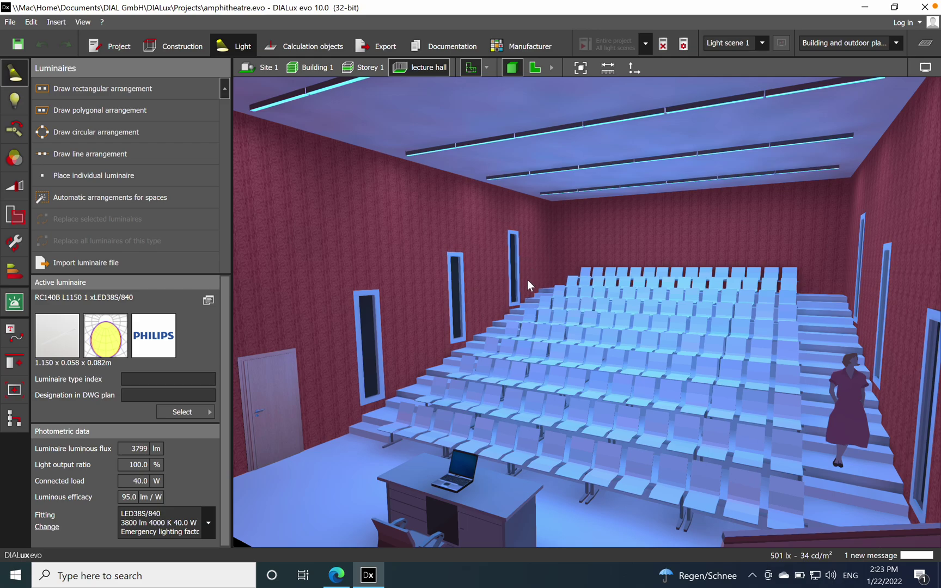
pyautogui.moveTo(531, 271); pyautogui.dragTo(540, 330)
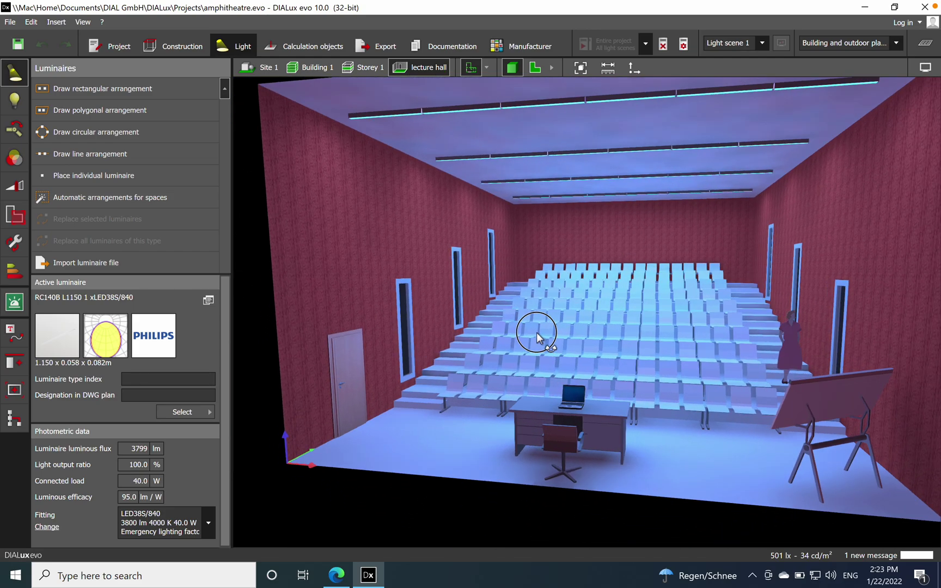
pyautogui.click(534, 68)
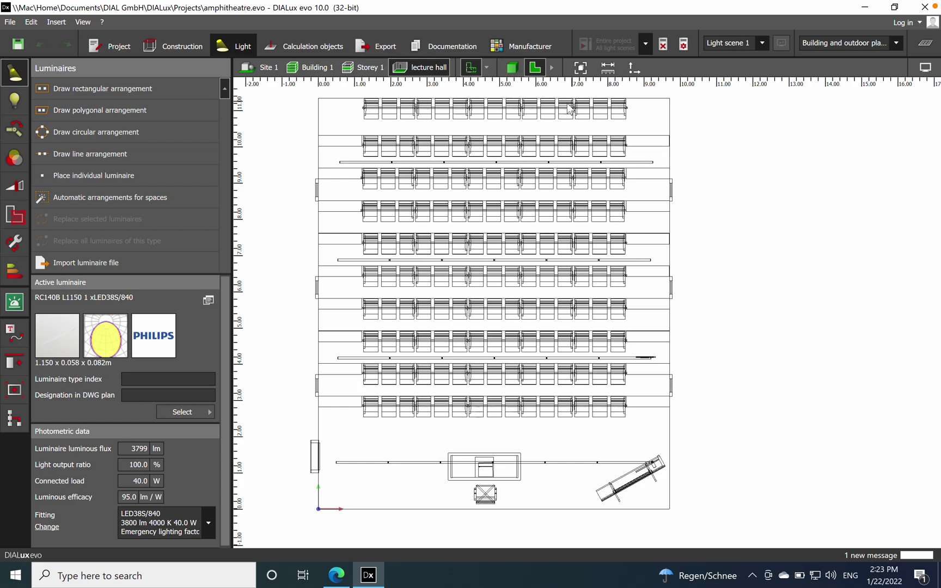
pyautogui.click(512, 67)
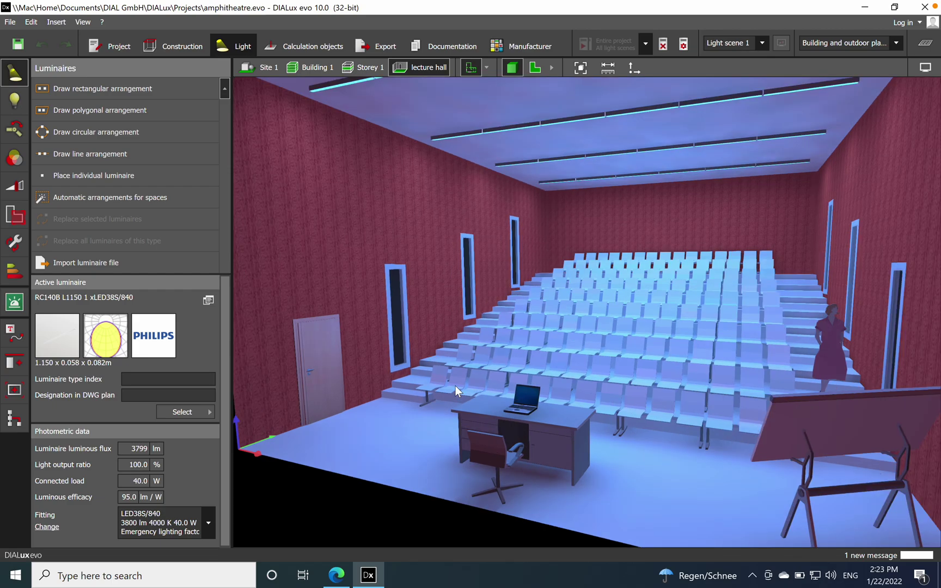
pyautogui.scroll(3, 425, 403)
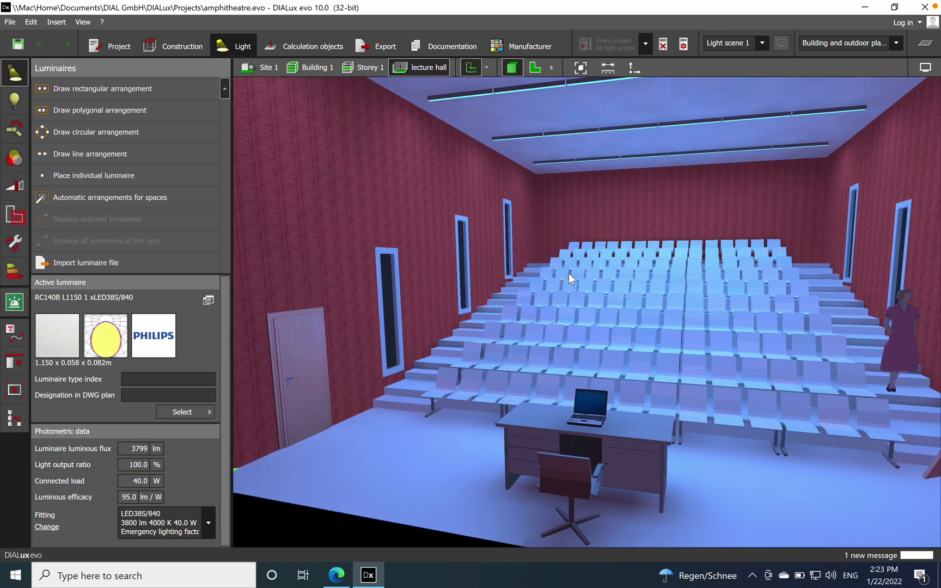
pyautogui.moveTo(569, 274)
pyautogui.mouseDown(button='right')
pyautogui.moveTo(491, 330)
pyautogui.moveTo(488, 347)
pyautogui.moveTo(488, 282)
pyautogui.moveTo(504, 374)
pyautogui.moveTo(581, 280)
pyautogui.mouseUp(button='right')
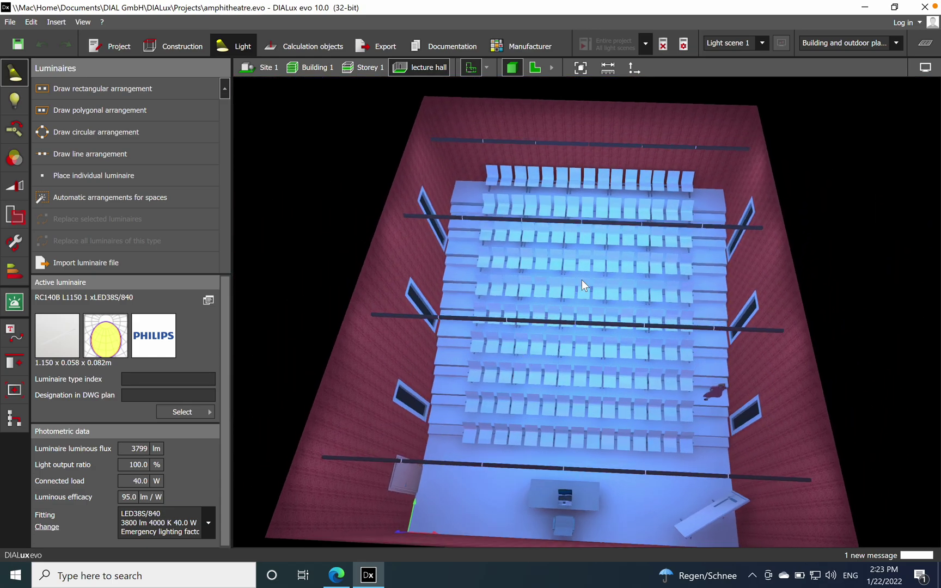
pyautogui.moveTo(582, 279); pyautogui.dragTo(506, 317, button='middle')
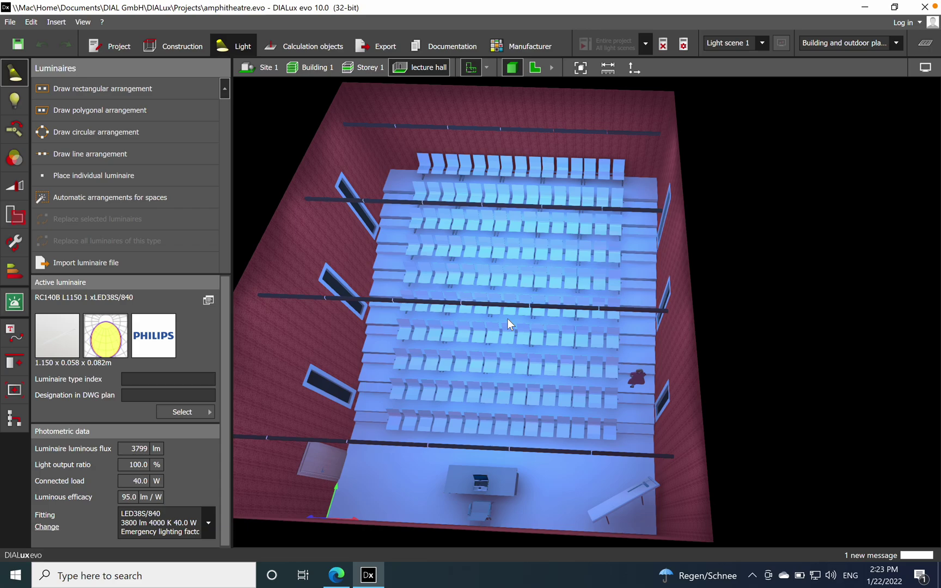
pyautogui.moveTo(507, 318); pyautogui.dragTo(554, 278, button='right')
pyautogui.scroll(5, 556, 255)
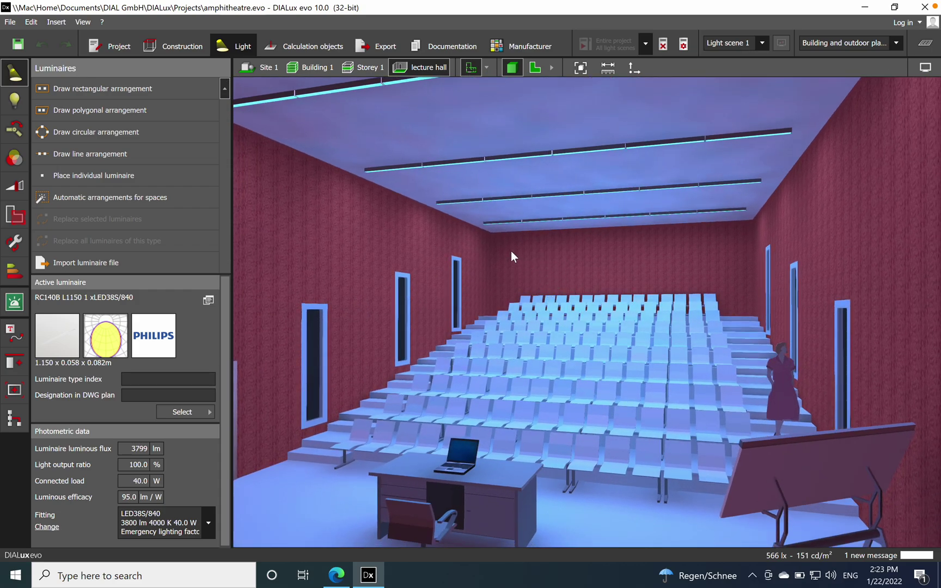
pyautogui.scroll(-3, 511, 255)
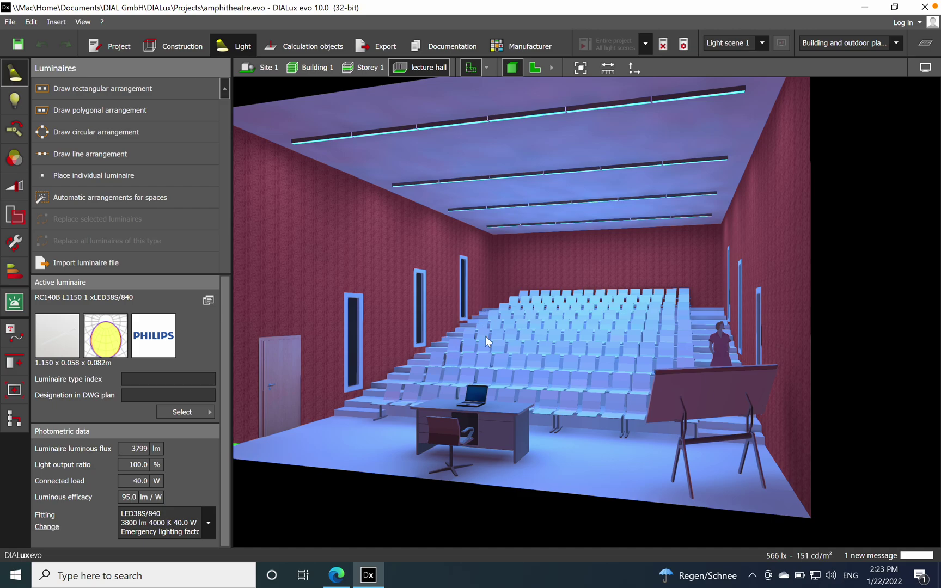
pyautogui.moveTo(486, 336); pyautogui.dragTo(528, 353, button='right')
pyautogui.scroll(5, 558, 331)
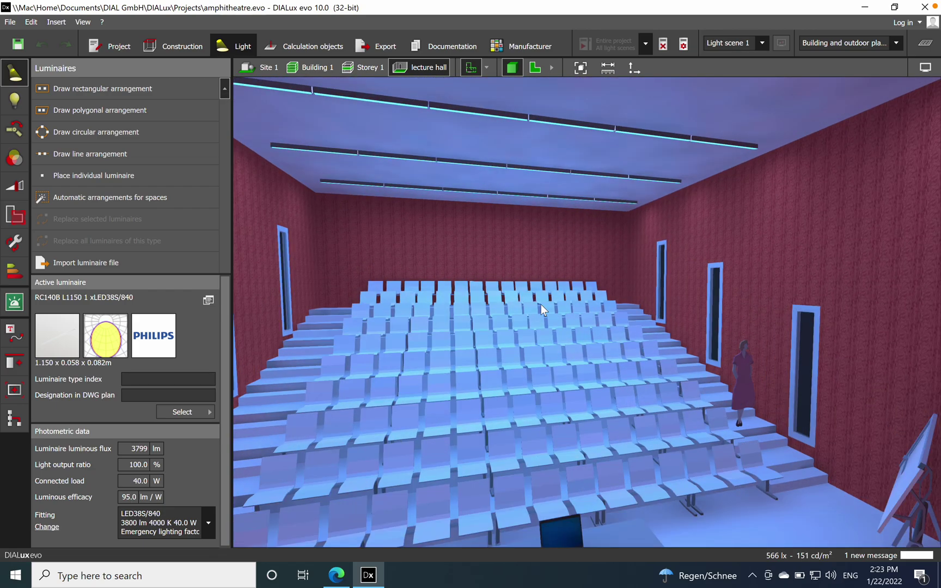
pyautogui.moveTo(541, 304); pyautogui.dragTo(474, 350, button='right')
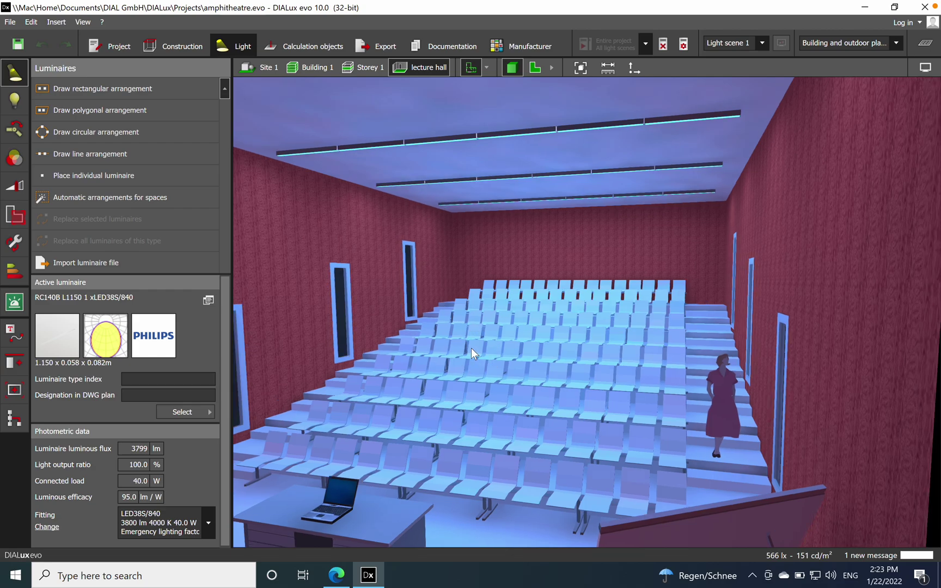
pyautogui.moveTo(505, 326); pyautogui.dragTo(581, 284, button='middle')
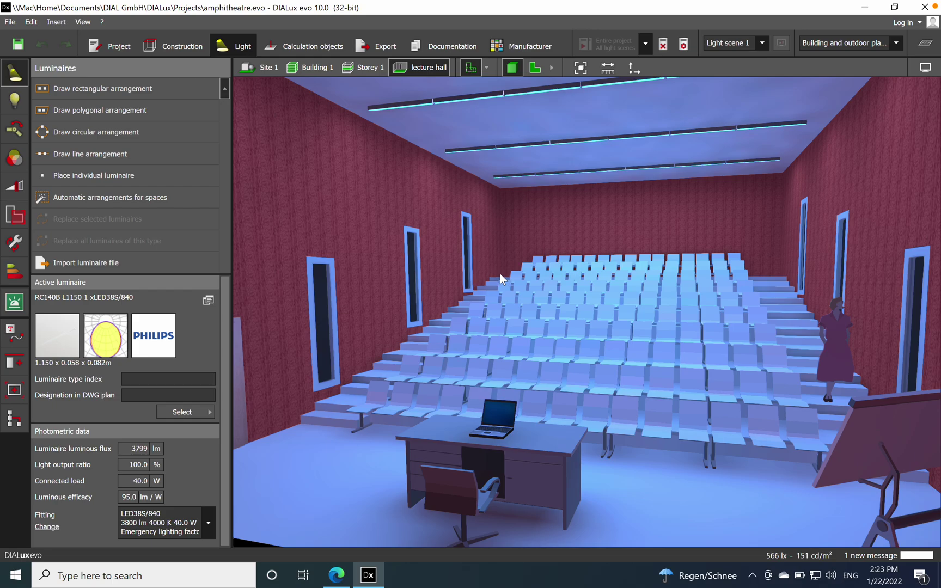
pyautogui.click(536, 72)
pyautogui.moveTo(502, 232); pyautogui.dragTo(532, 236, button='middle')
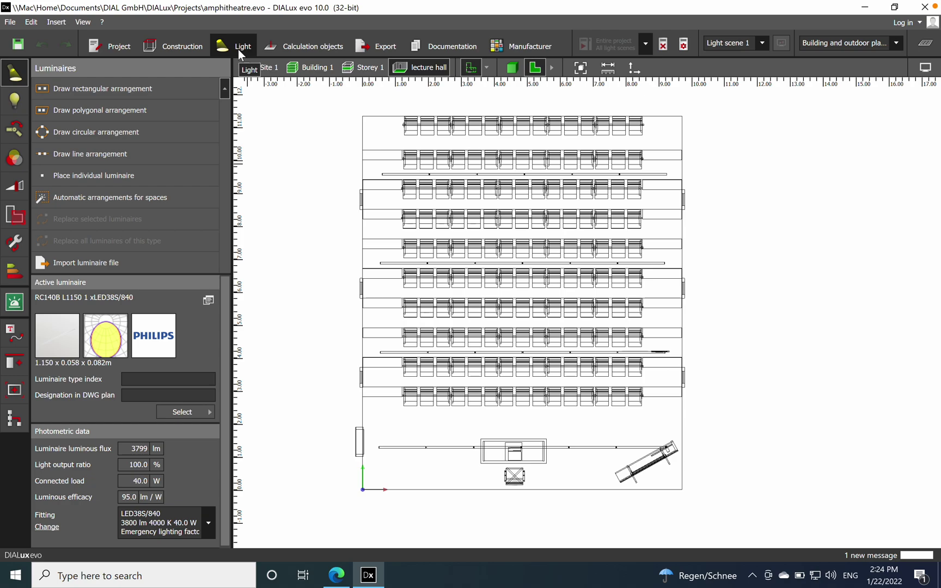
# Open the light scene settings, frame the hall on the plan, and edit the Inside group's dimming value
pyautogui.click(15, 189)
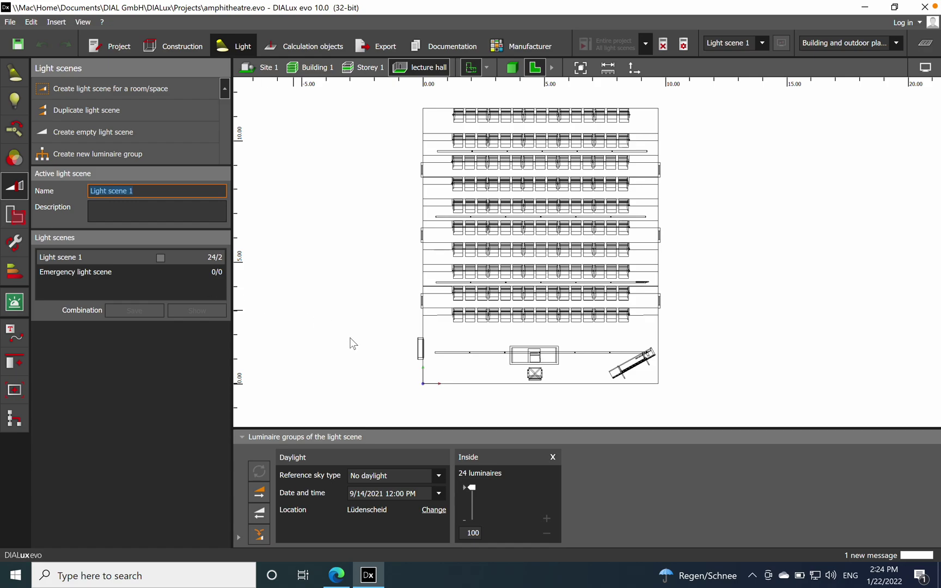
pyautogui.scroll(3, 359, 316)
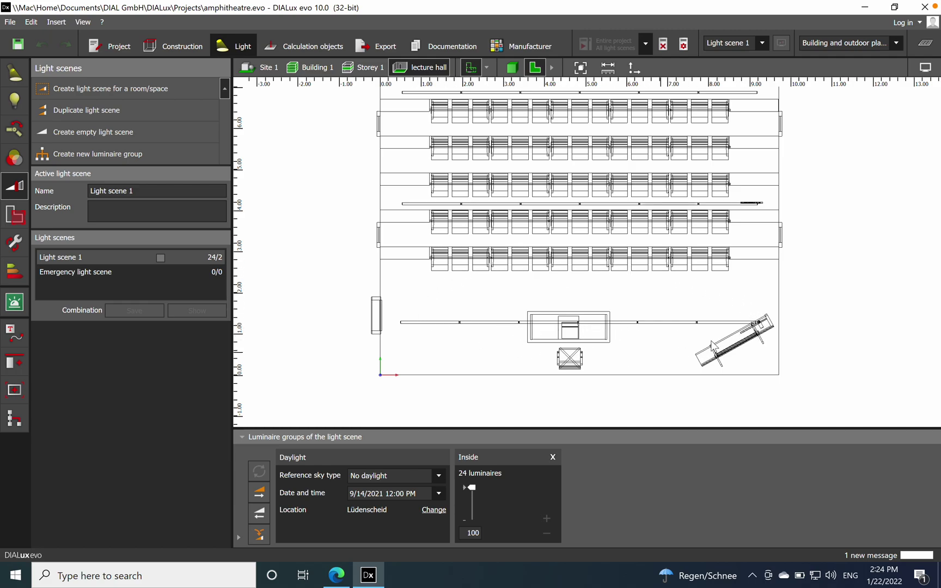
pyautogui.moveTo(480, 275); pyautogui.dragTo(459, 304, button='middle')
pyautogui.scroll(-3, 451, 279)
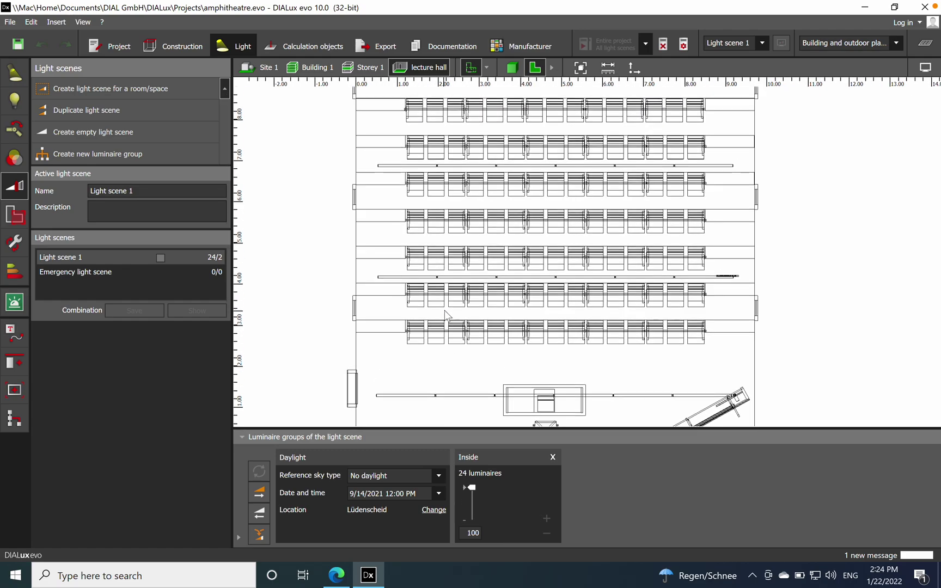
pyautogui.scroll(2, 594, 280)
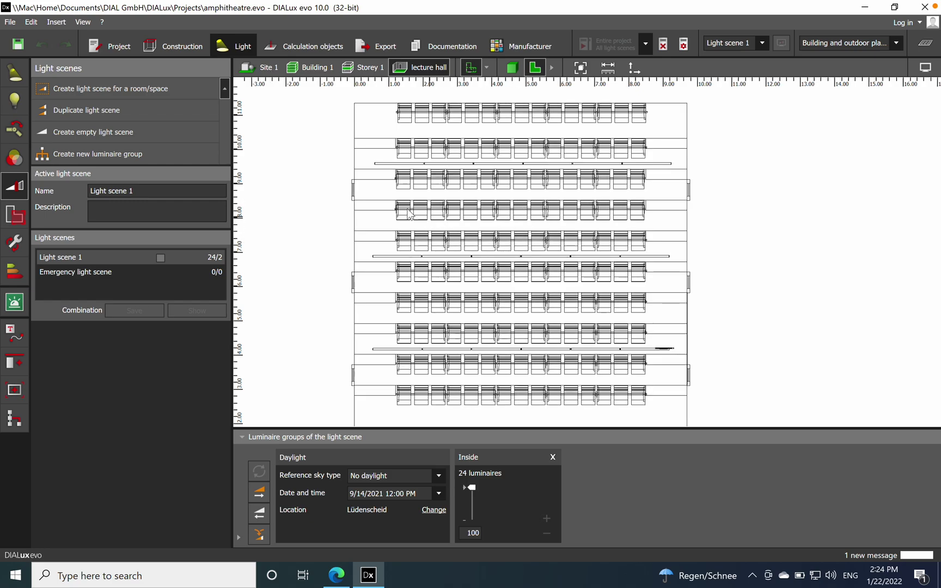
pyautogui.scroll(2, 387, 211)
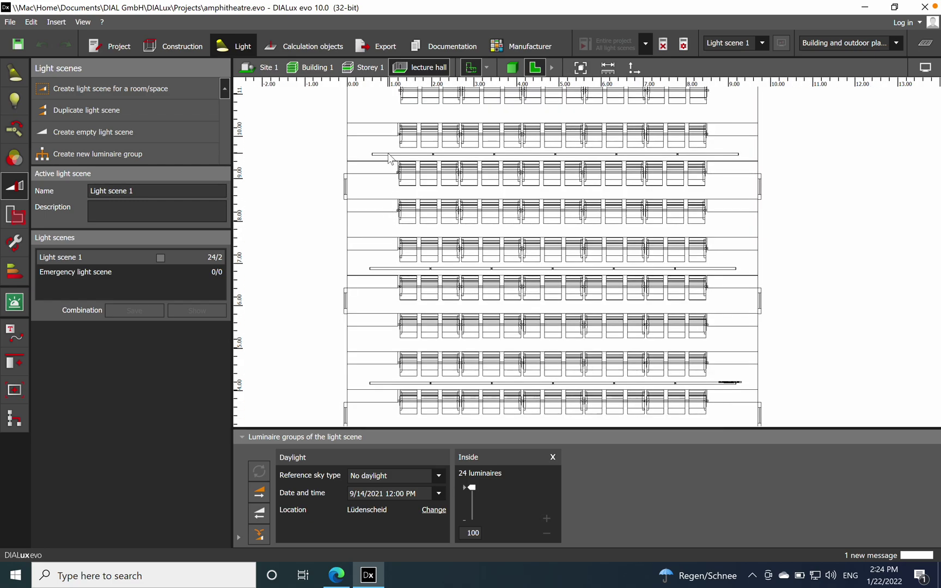
pyautogui.scroll(-1, 388, 154)
pyautogui.scroll(-2, 388, 154)
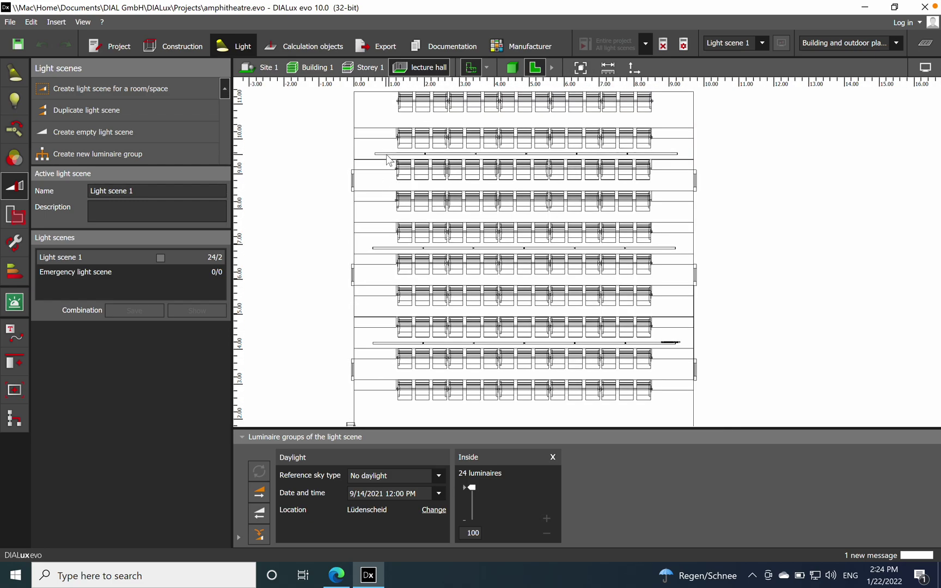
pyautogui.moveTo(401, 312); pyautogui.dragTo(415, 235, button='middle')
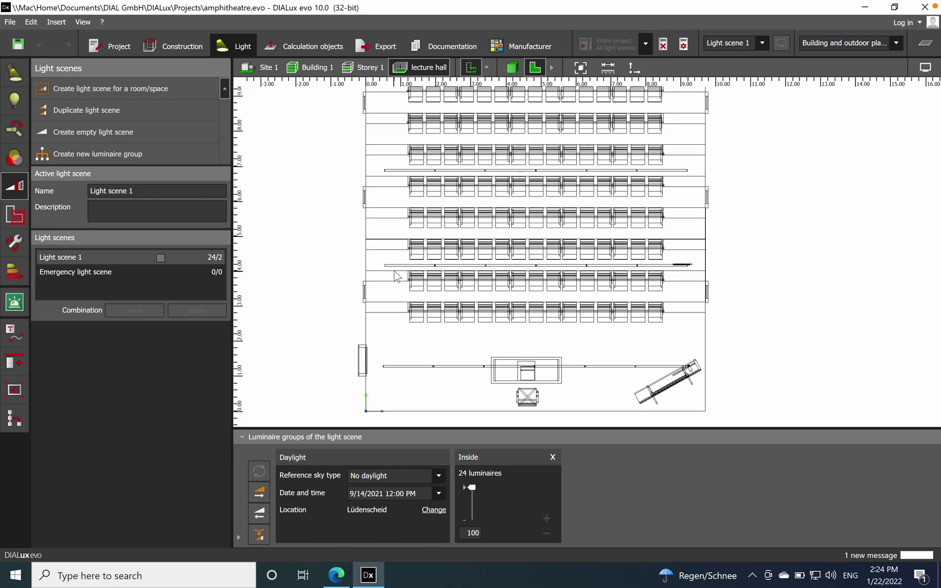
pyautogui.moveTo(421, 312); pyautogui.dragTo(415, 261, button='middle')
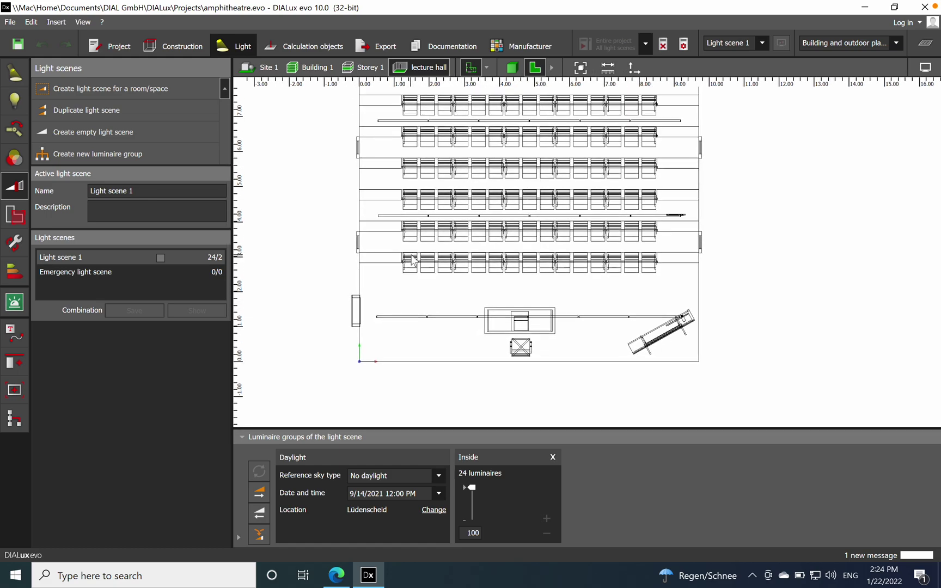
pyautogui.click(477, 533)
# Dim Light scene 1's Inside group of 24 luminaires from 100 to 56
pyautogui.moveTo(472, 490); pyautogui.dragTo(473, 501)
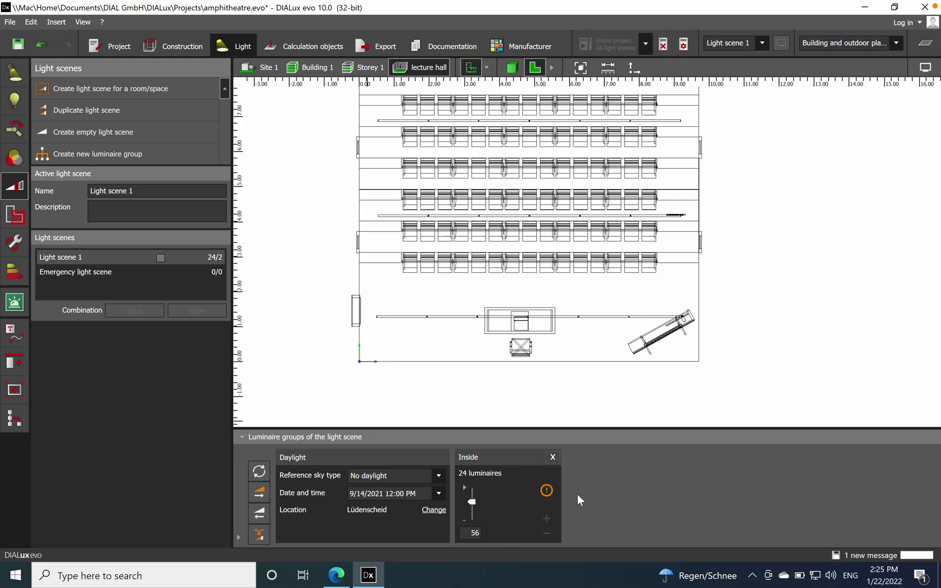
pyautogui.moveTo(546, 493)
# Add two empty light scenes, Light scene 2 and 3, and make Light scene 2 active
pyautogui.moveTo(292, 250); pyautogui.dragTo(304, 284, button='middle')
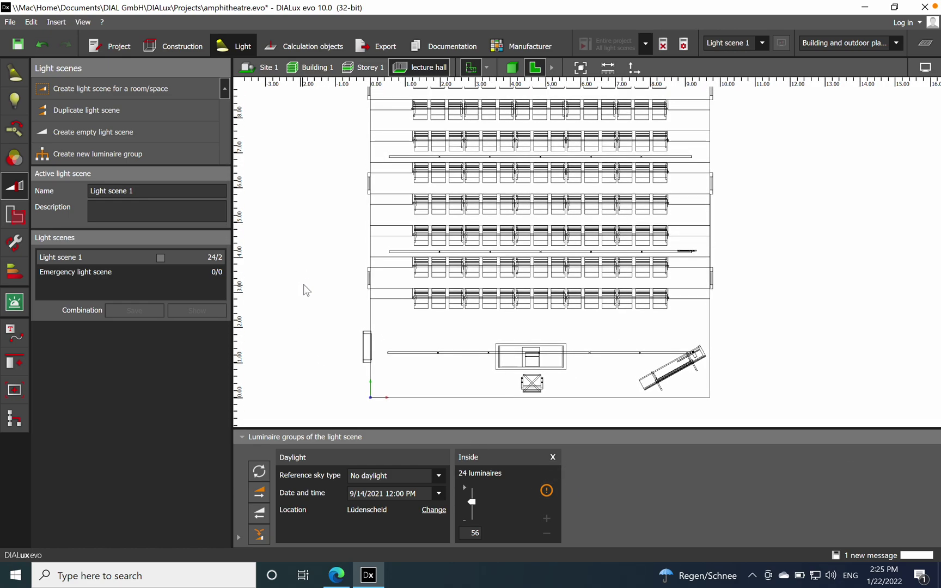
pyautogui.click(149, 132)
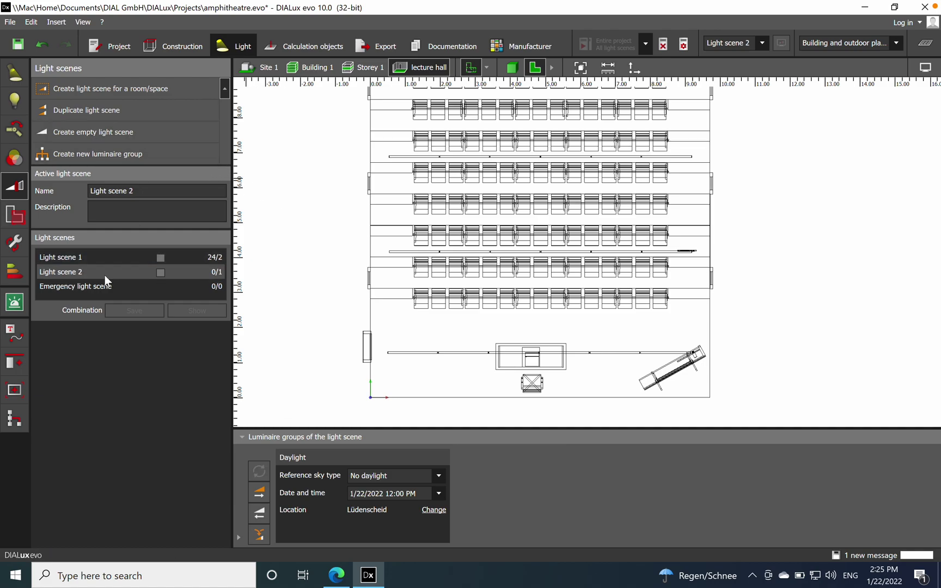
pyautogui.click(130, 130)
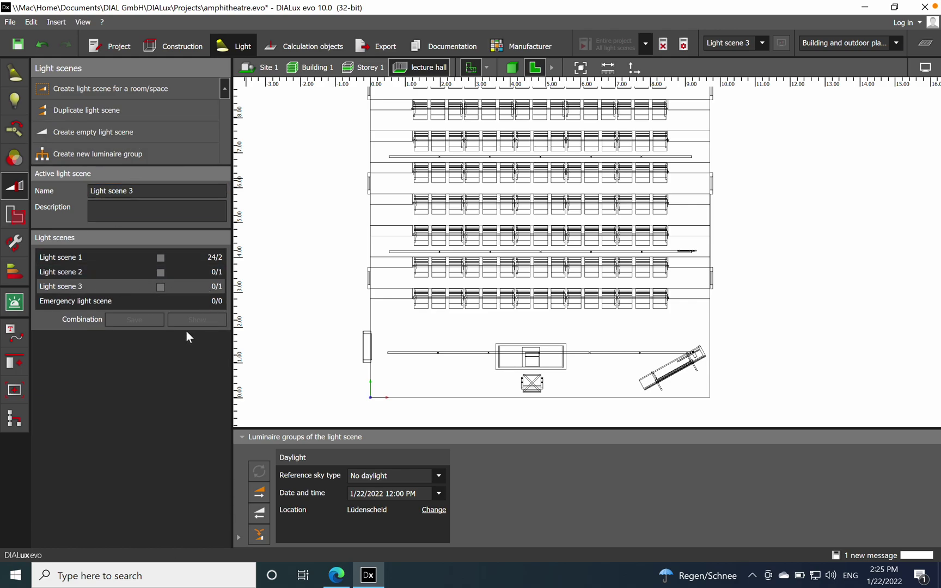
pyautogui.click(105, 276)
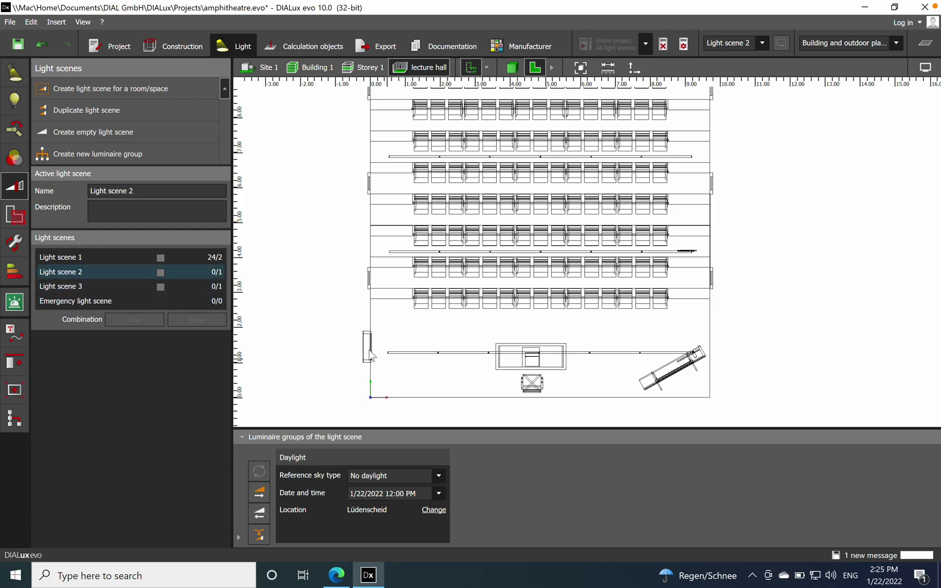
# Group the six front-track luminaires into Luminaire group 5 in Light scene 2, accepting invalidated results
pyautogui.click(161, 272)
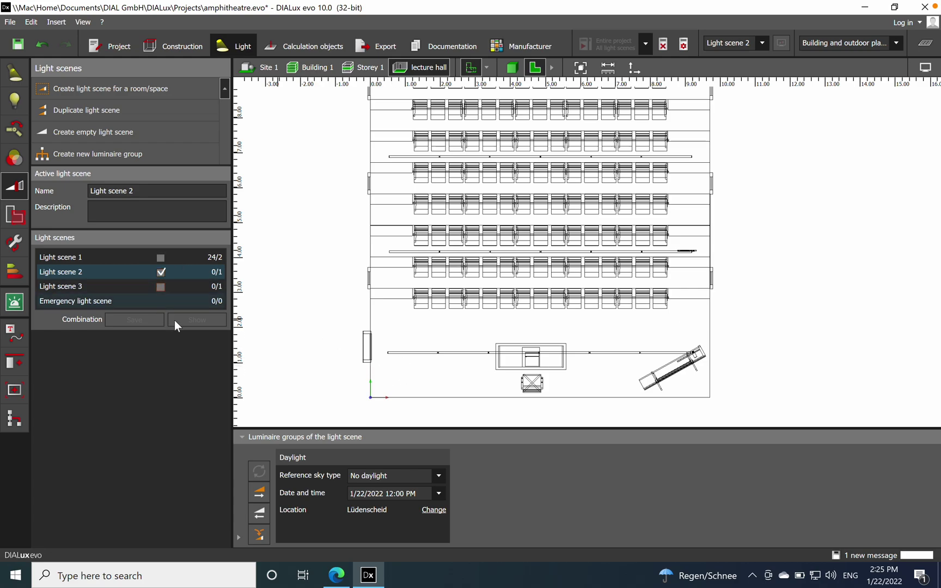
pyautogui.click(416, 354)
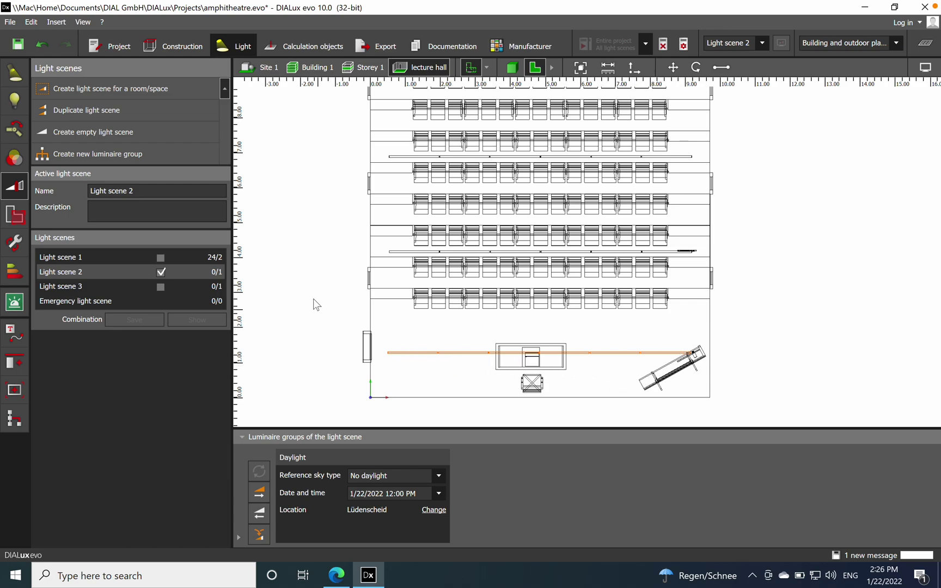
pyautogui.click(155, 156)
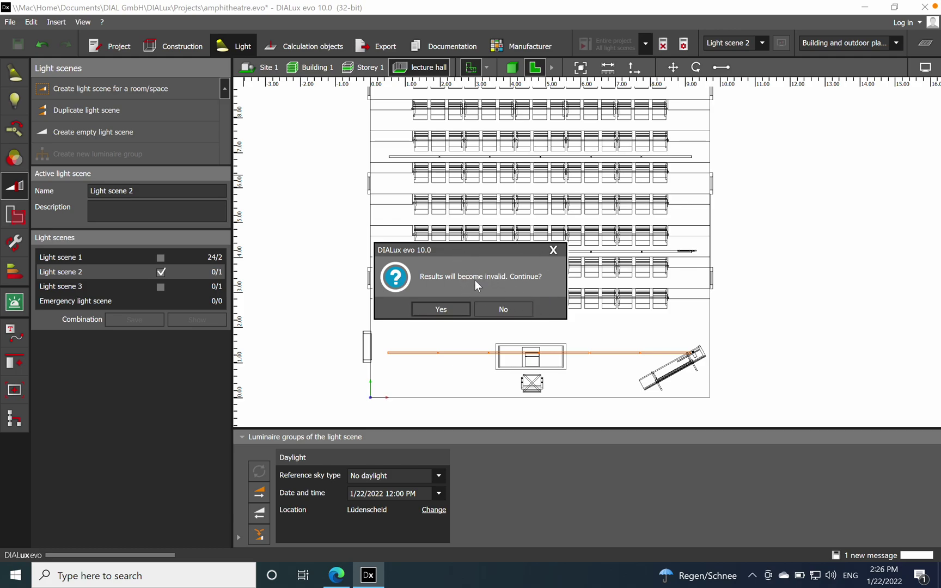
pyautogui.click(449, 308)
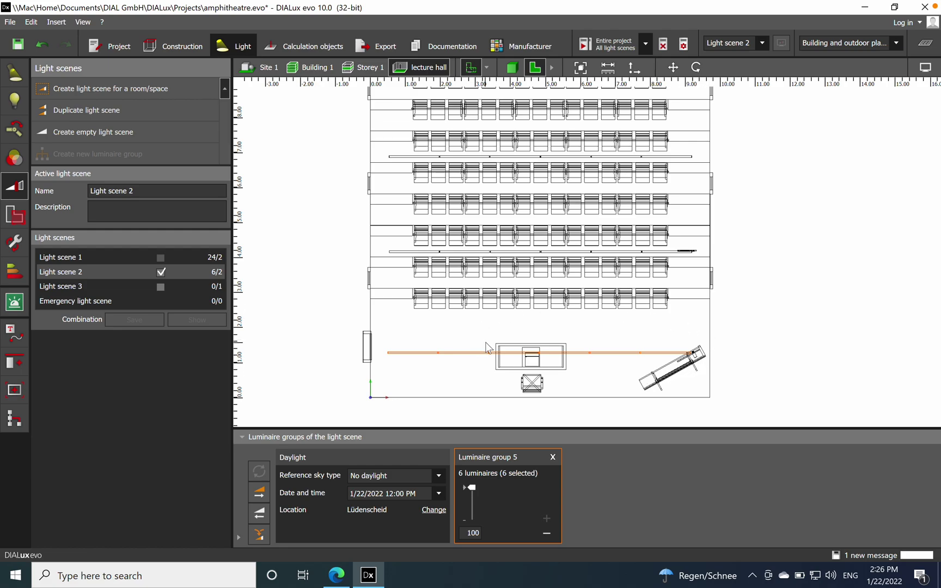
# Dim Luminaire group 5 to 50 and reselect its luminaires
pyautogui.moveTo(474, 489); pyautogui.dragTo(475, 501)
pyautogui.click(822, 322)
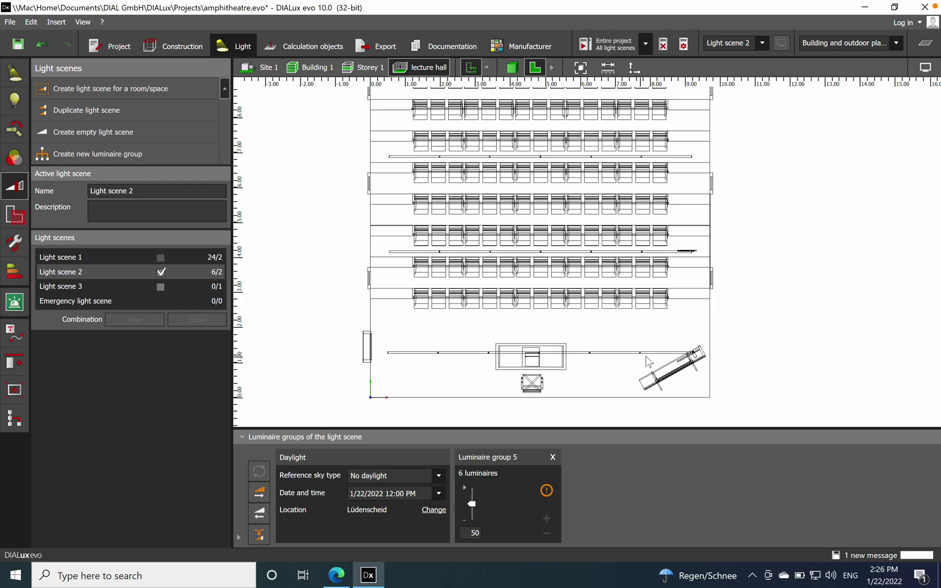
pyautogui.click(117, 256)
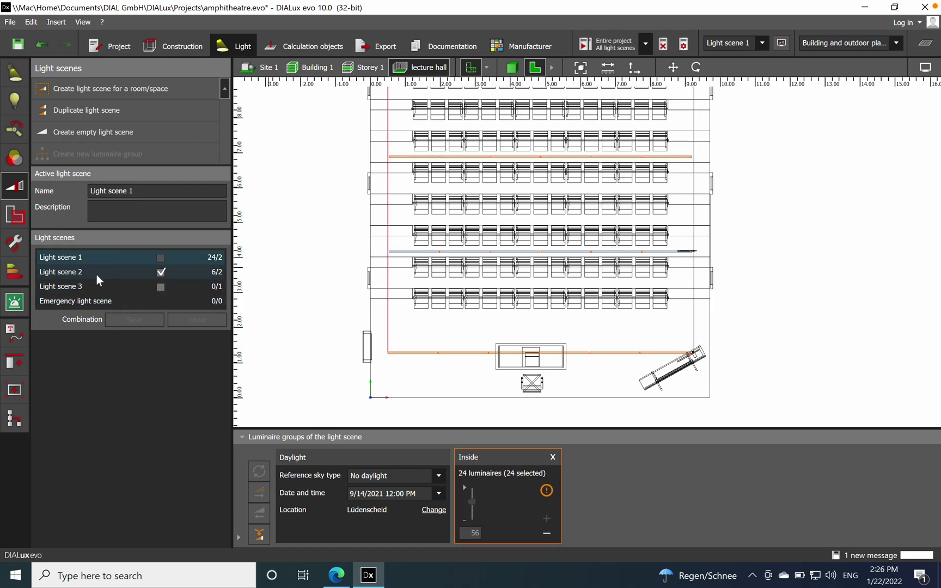
# Compare Light scenes 1 and 2, adjusting the Inside slider and toggling Light scene 1's combination mark
pyautogui.click(163, 272)
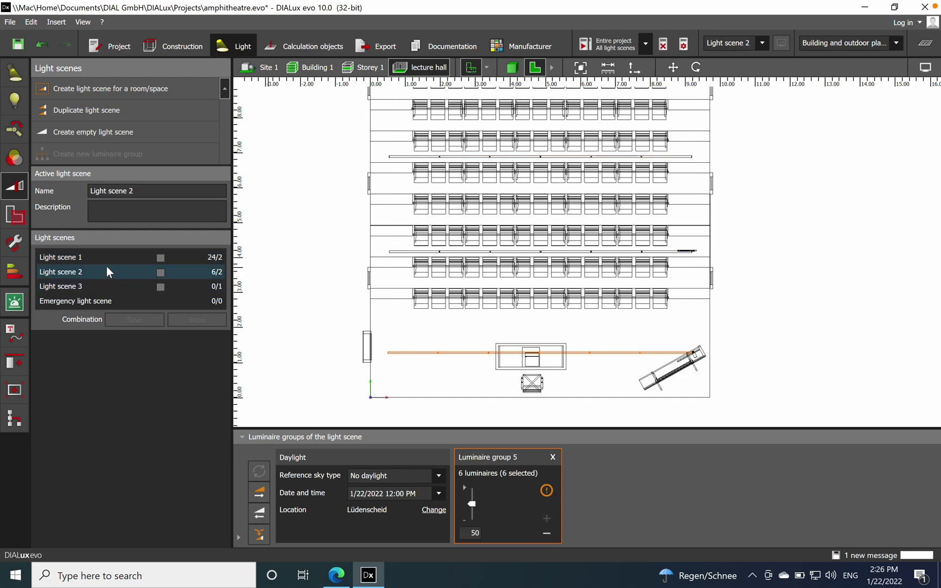
pyautogui.click(107, 261)
pyautogui.click(103, 271)
pyautogui.click(104, 259)
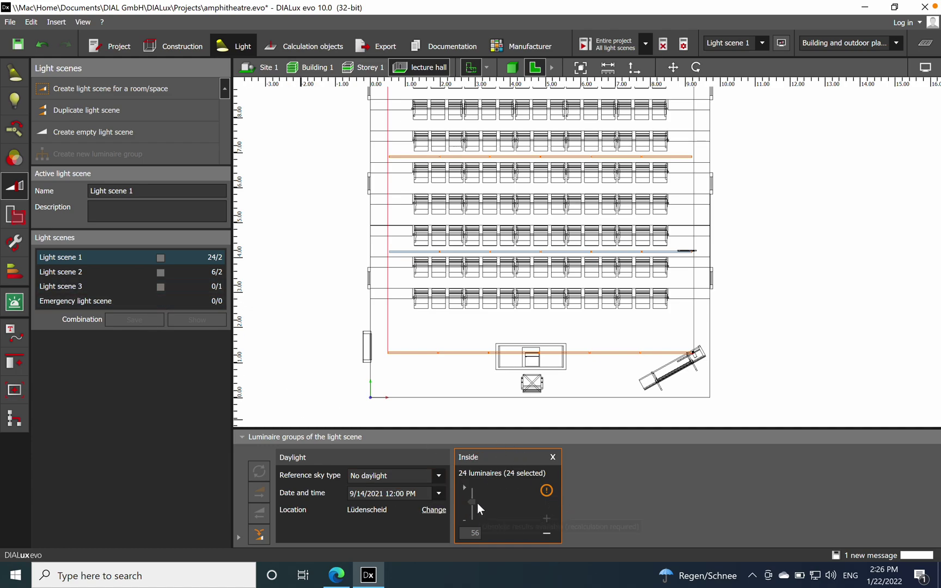
pyautogui.moveTo(474, 501); pyautogui.dragTo(473, 489)
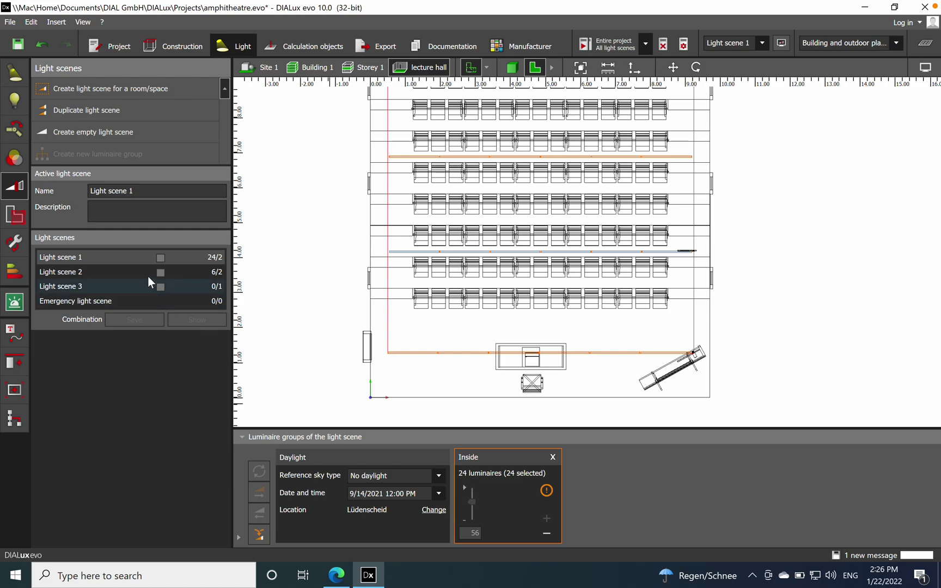
pyautogui.click(161, 259)
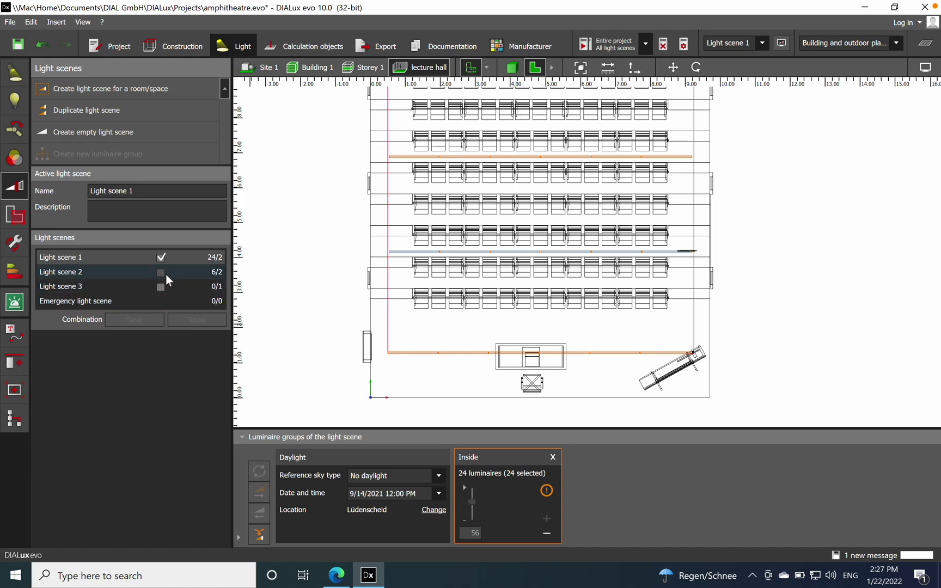
pyautogui.click(167, 257)
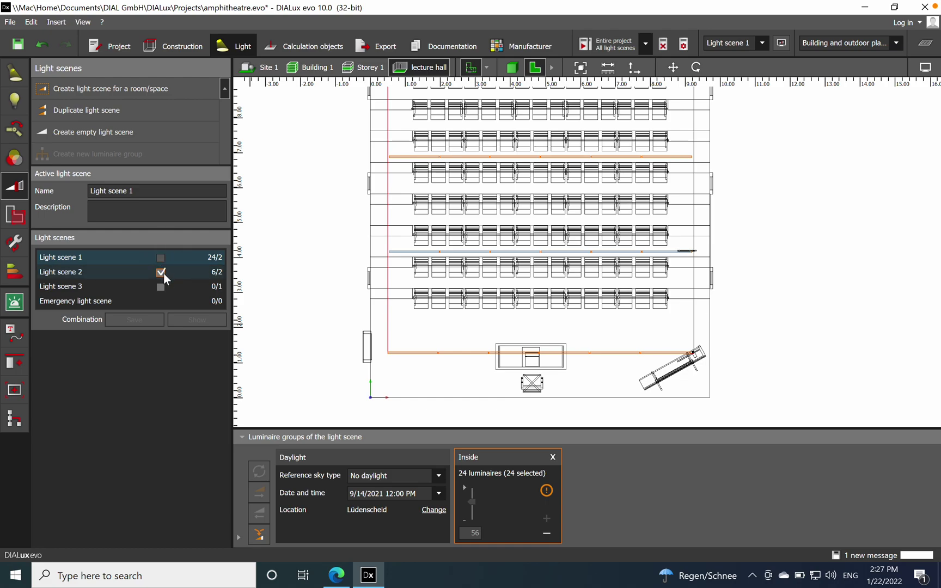
# In Light scene 3, group the 12 middle and front track luminaires into Luminaire group 6
pyautogui.click(117, 285)
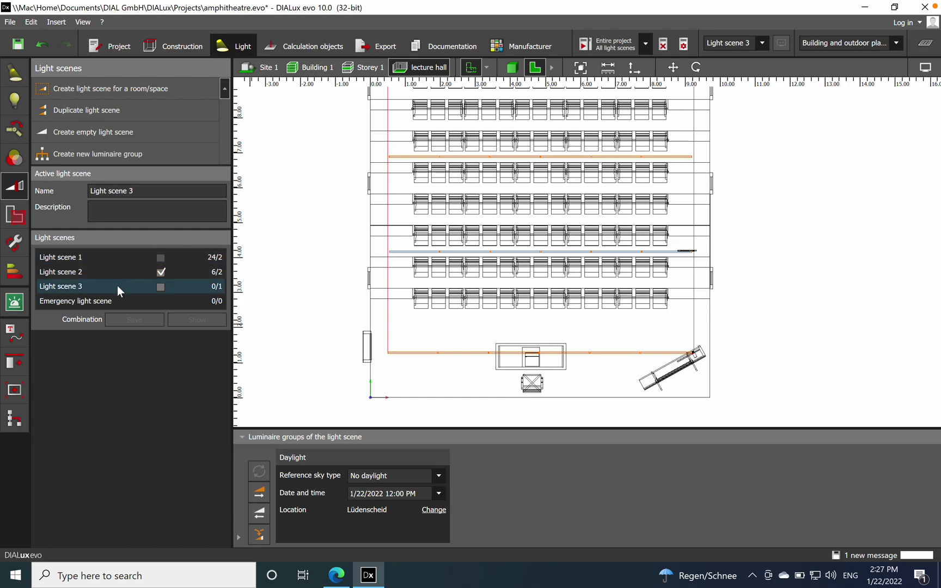
pyautogui.click(161, 272)
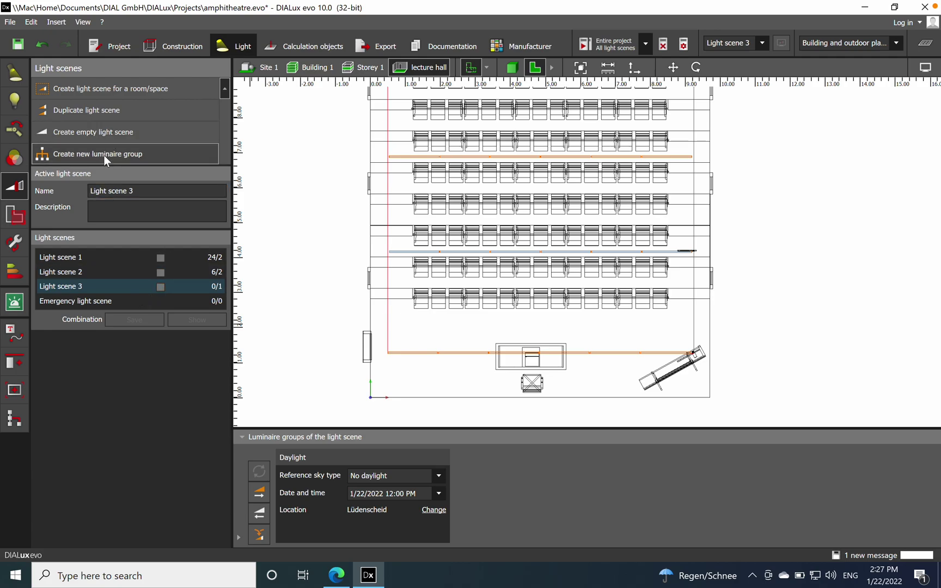
pyautogui.click(763, 372)
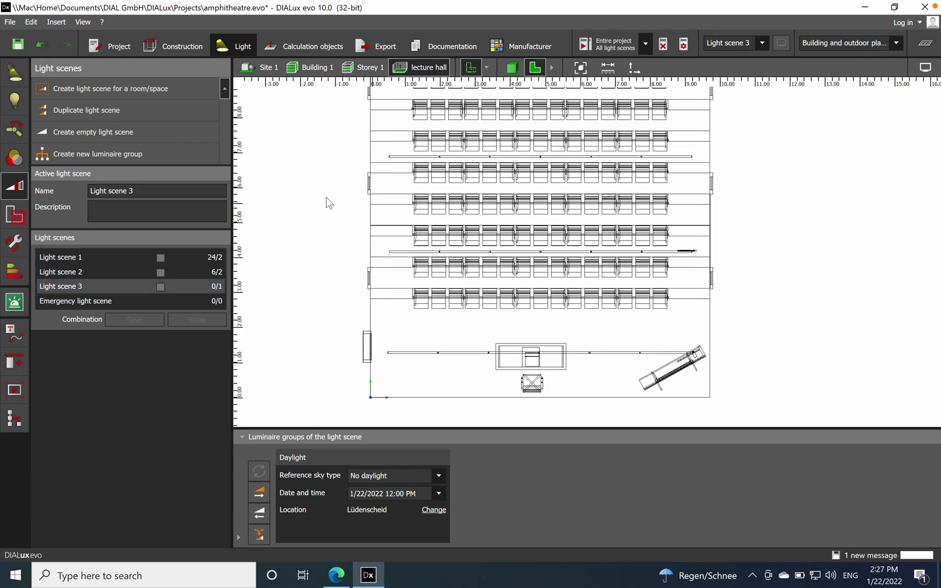
pyautogui.click(399, 252)
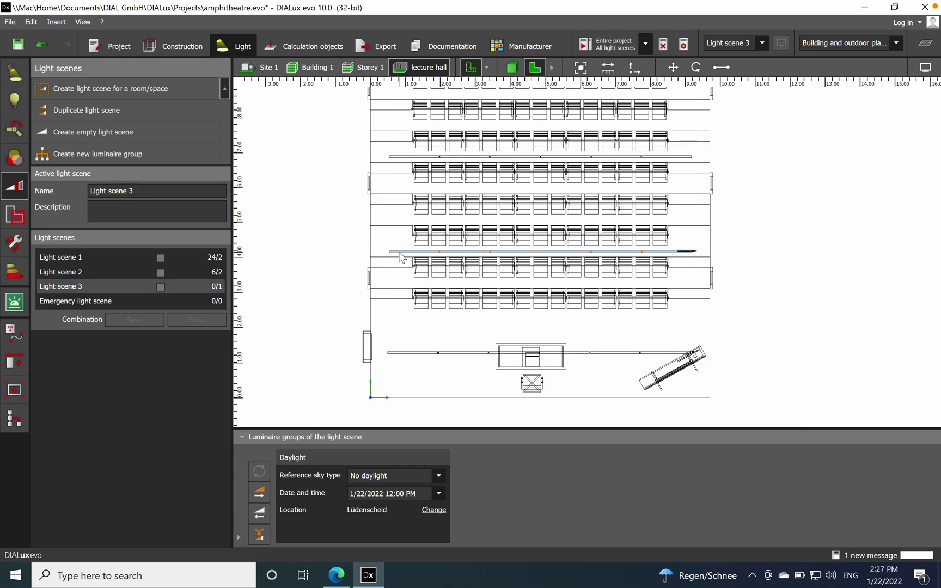
pyautogui.keyDown('ctrl'); pyautogui.click(399, 354); pyautogui.keyUp('ctrl')
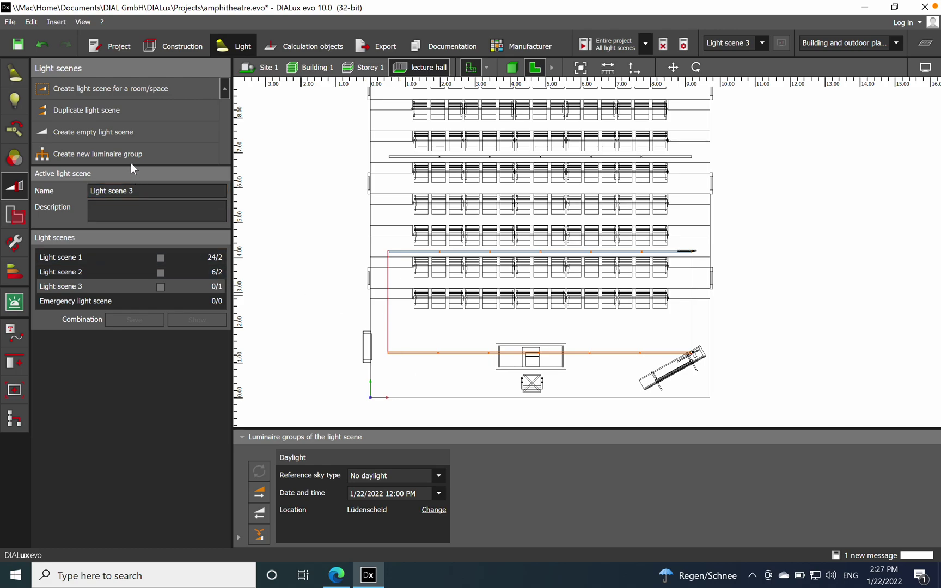
pyautogui.click(165, 157)
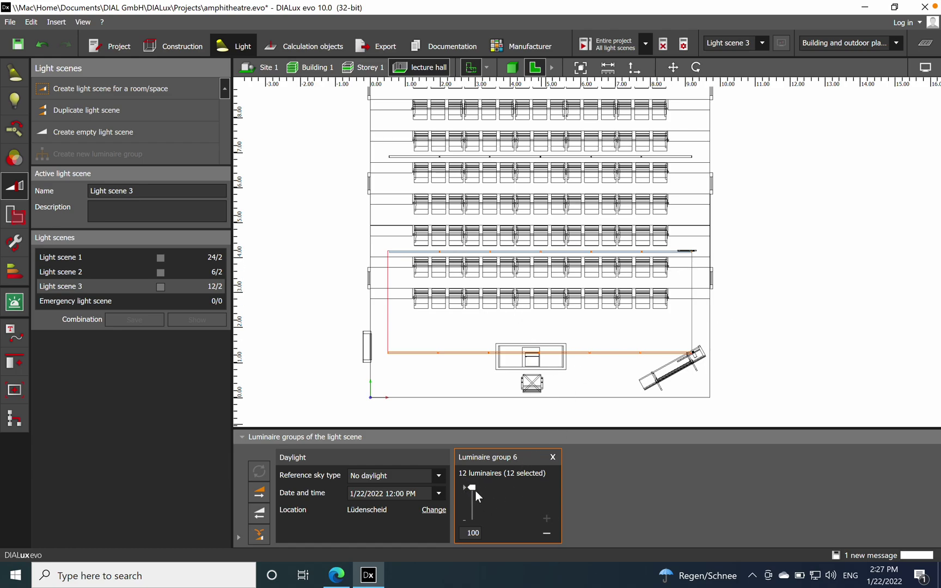
# Dim Luminaire group 6 to 72, then return to Light scene 2
pyautogui.click(546, 533)
pyautogui.moveTo(473, 489); pyautogui.dragTo(474, 497)
pyautogui.click(100, 271)
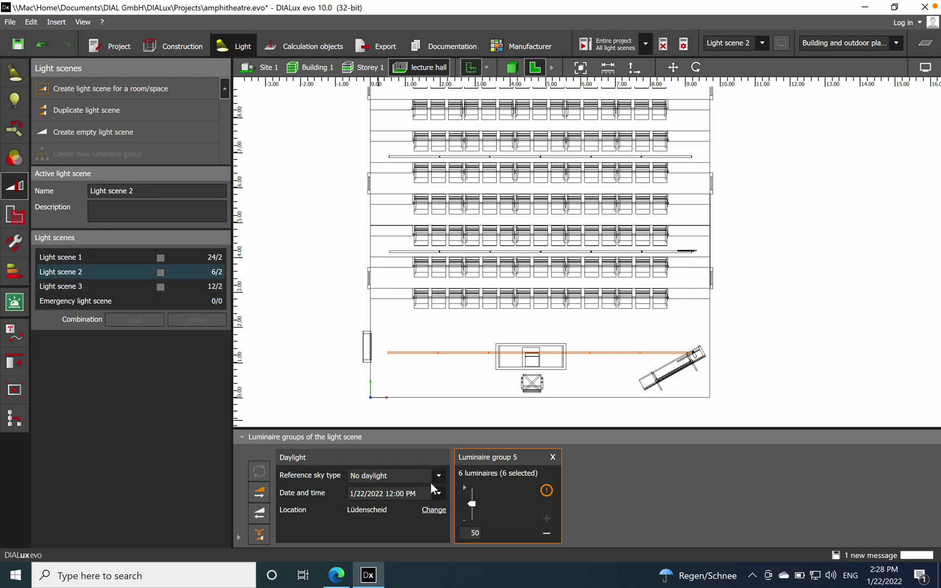
# Switch to Light scene 1 and look through the calculation options
pyautogui.click(92, 252)
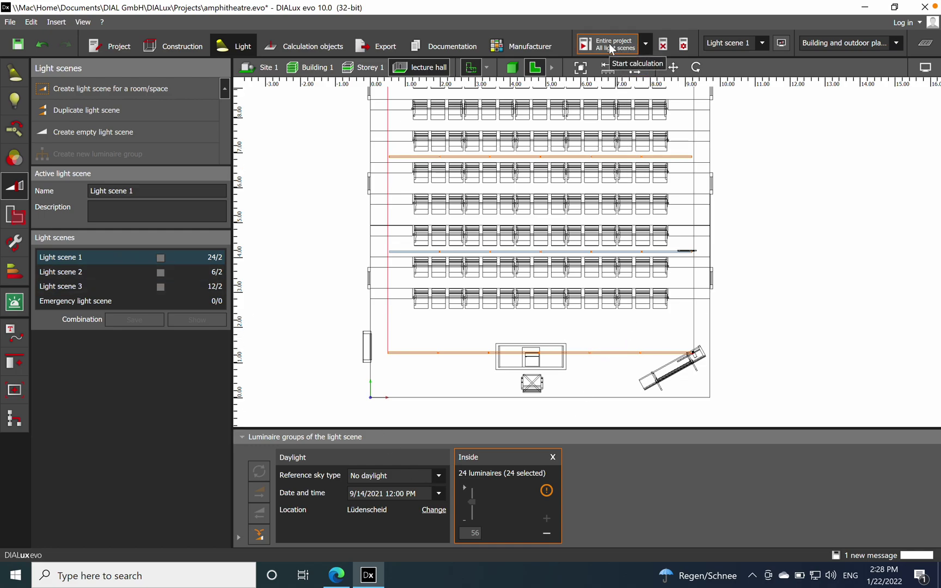
pyautogui.click(646, 43)
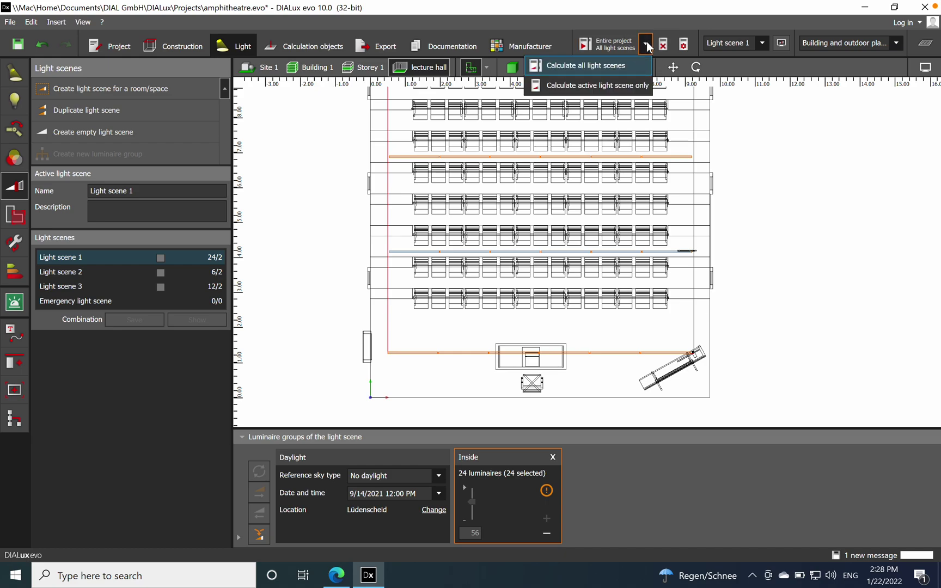
pyautogui.click(138, 302)
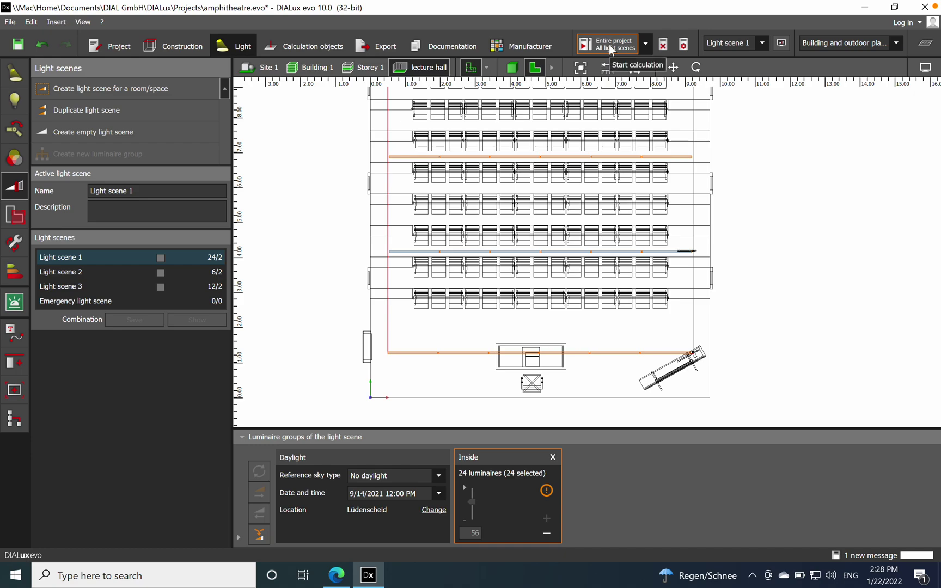
# Set calculation to all light scenes and exclude Light scene 1 from the scene combination
pyautogui.click(646, 43)
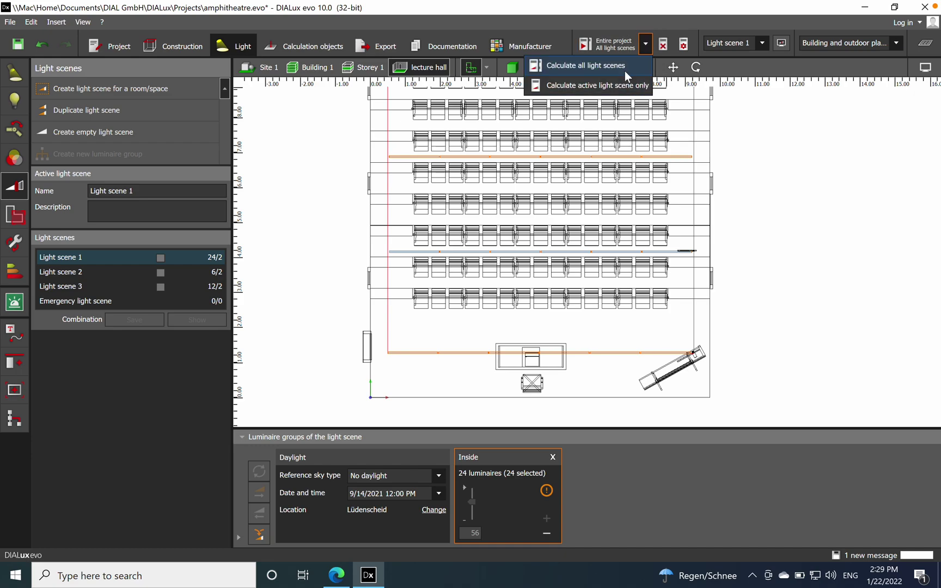
pyautogui.click(592, 66)
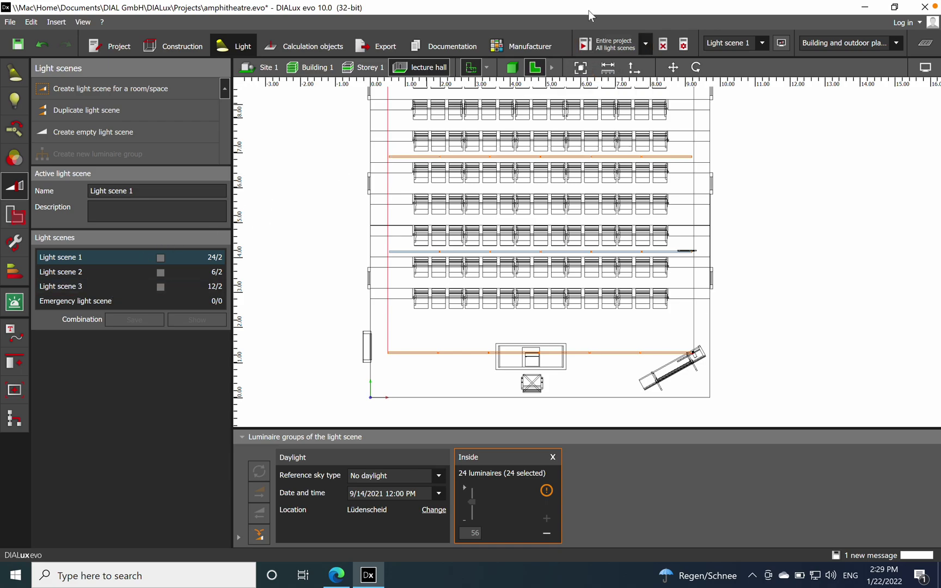
pyautogui.click(161, 257)
pyautogui.click(161, 267)
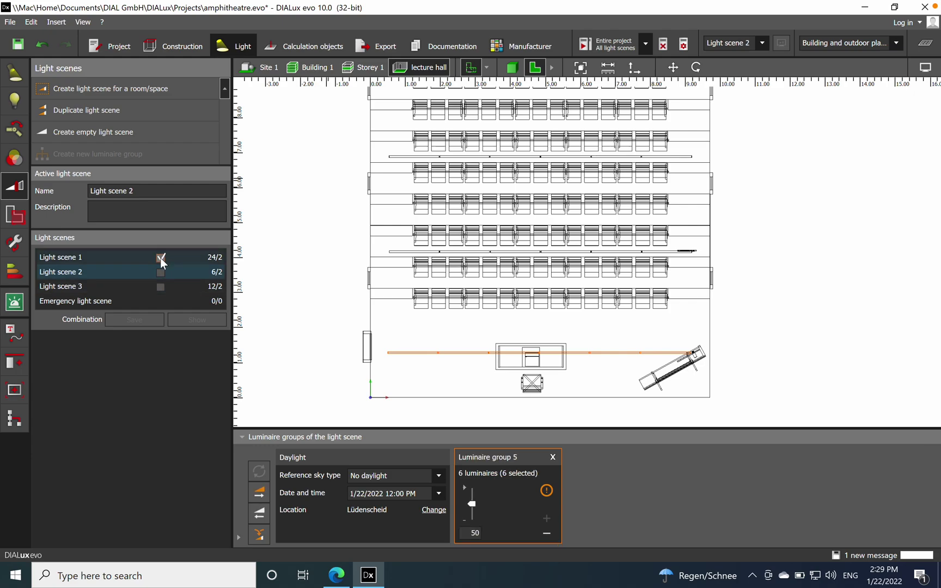
pyautogui.click(161, 257)
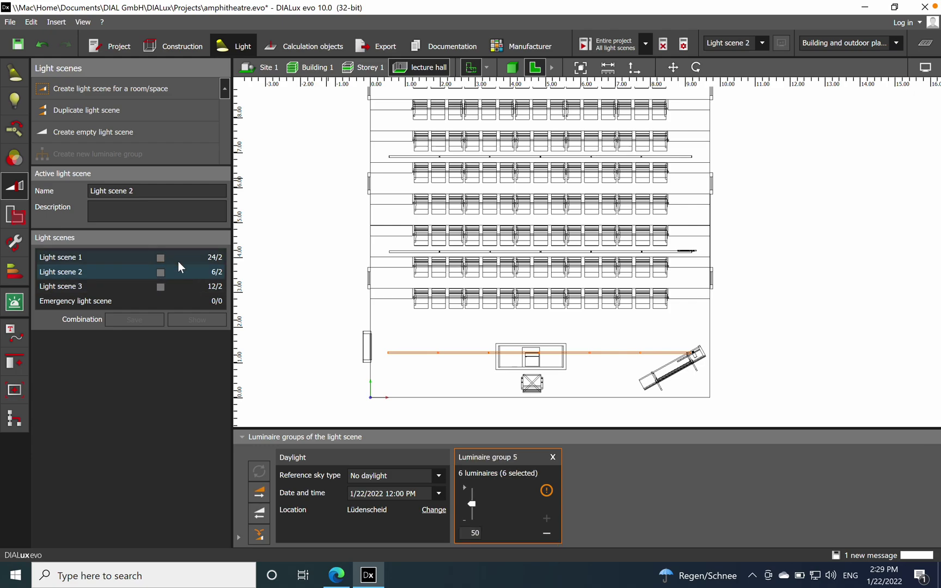
# Calculate the entire project and compare Light scenes 3, 2 and 1 (297 lx average)
pyautogui.click(601, 44)
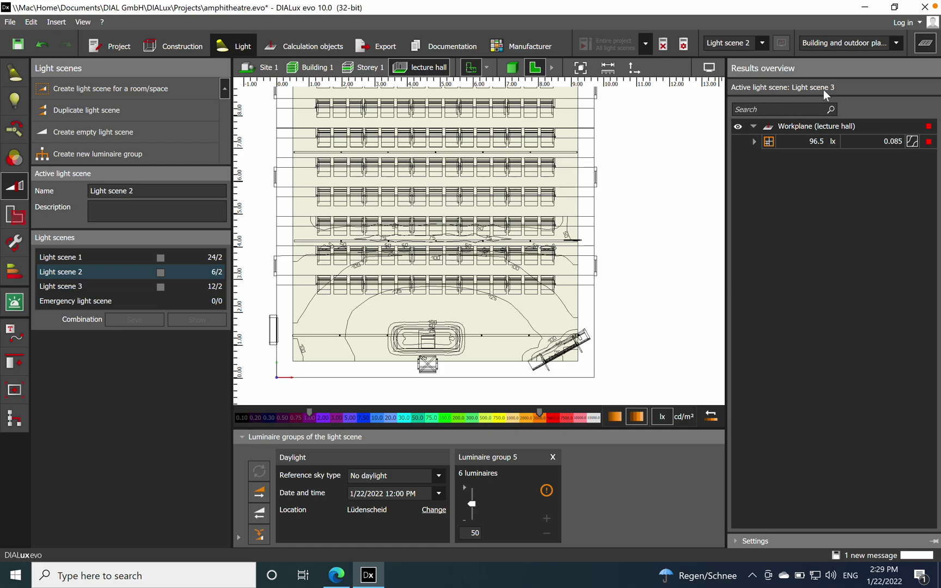
pyautogui.click(100, 286)
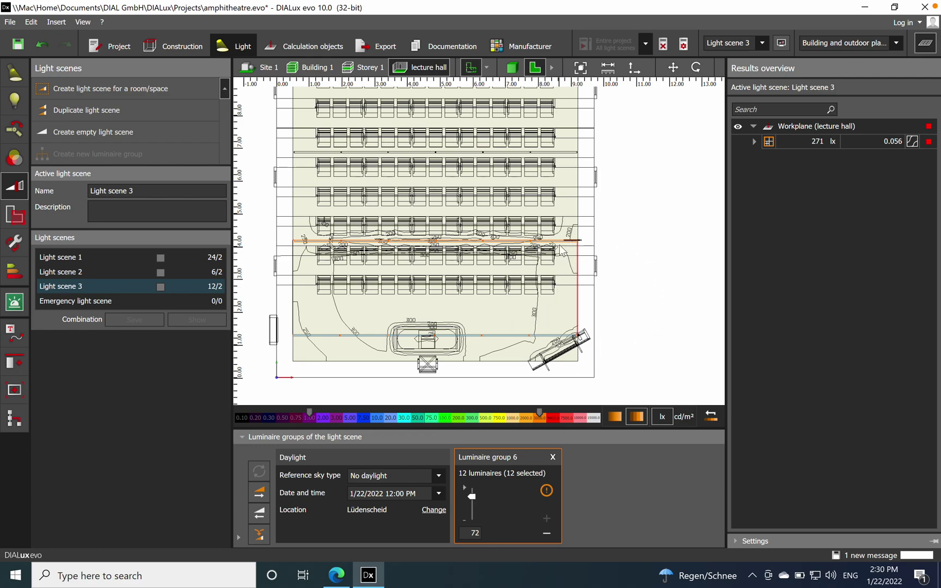
pyautogui.click(114, 278)
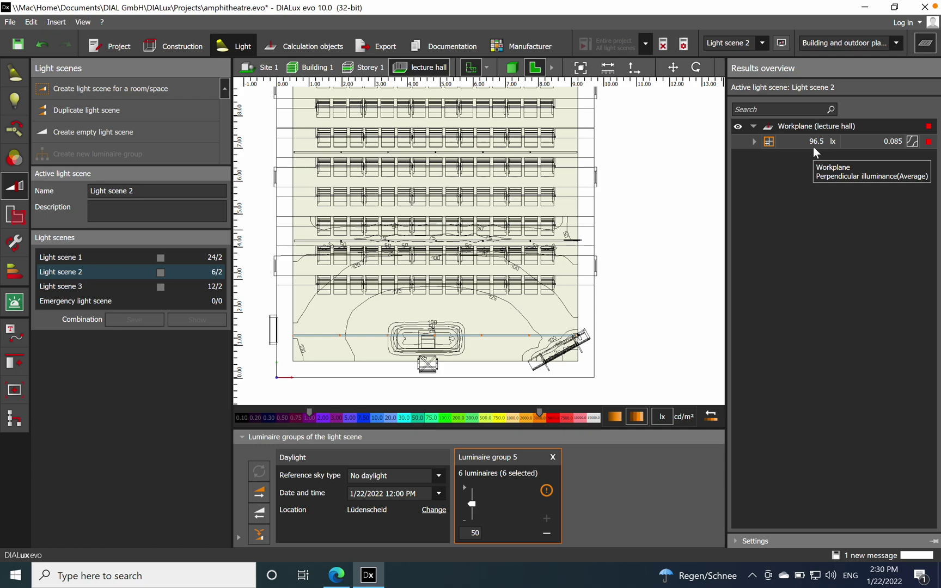
pyautogui.click(98, 259)
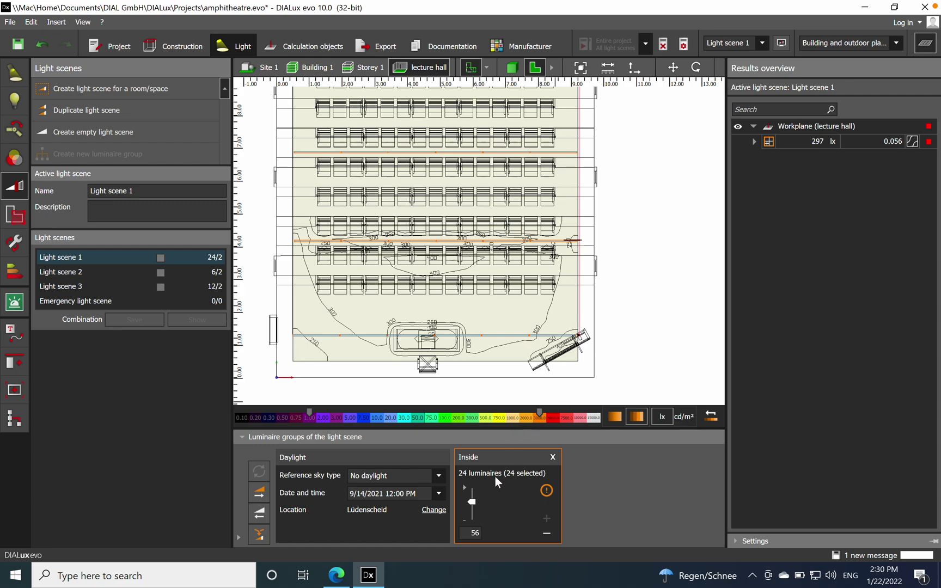
# Raise the Inside group to 100, deselect its luminaires, close the results overview, and view in 3D
pyautogui.moveTo(474, 506); pyautogui.dragTo(472, 487)
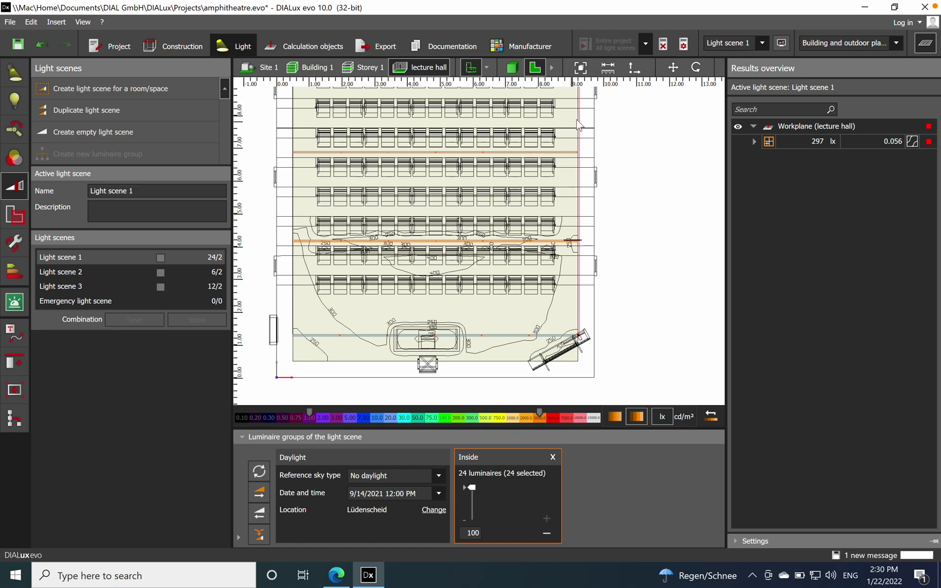
pyautogui.click(644, 45)
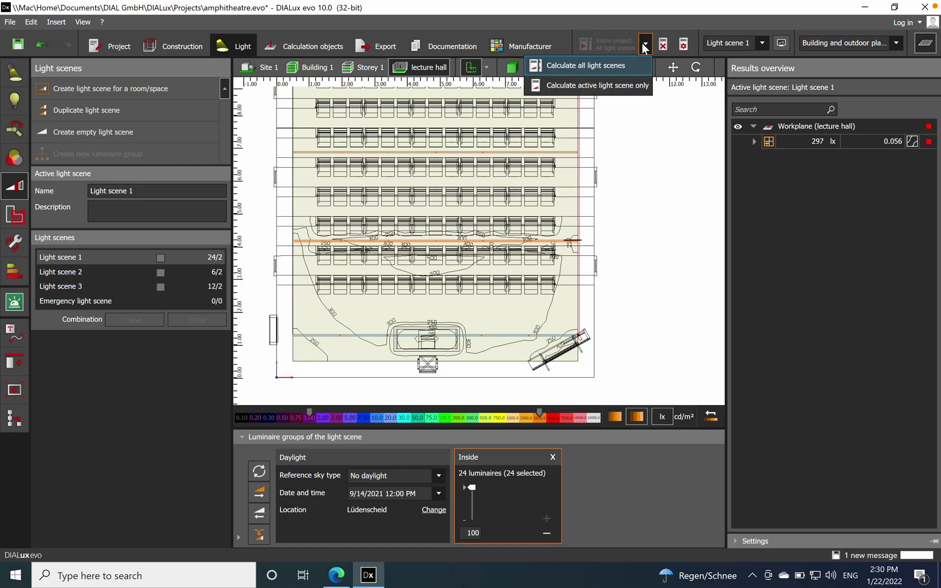
pyautogui.click(632, 263)
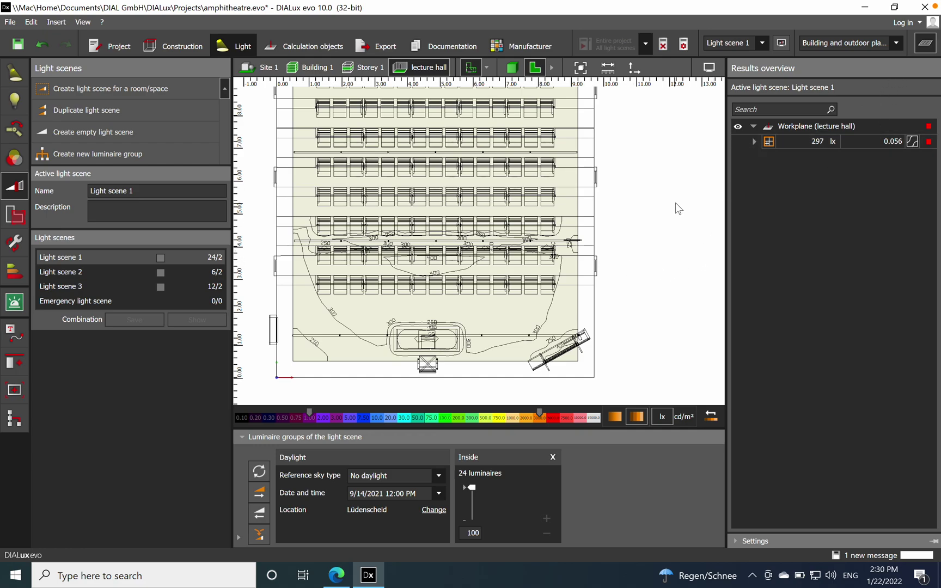
pyautogui.click(926, 47)
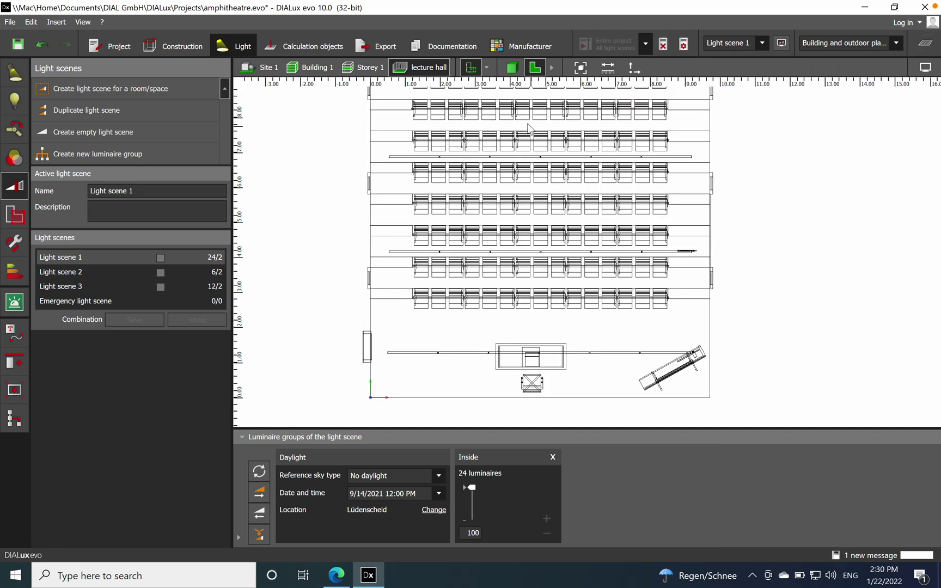
pyautogui.click(515, 66)
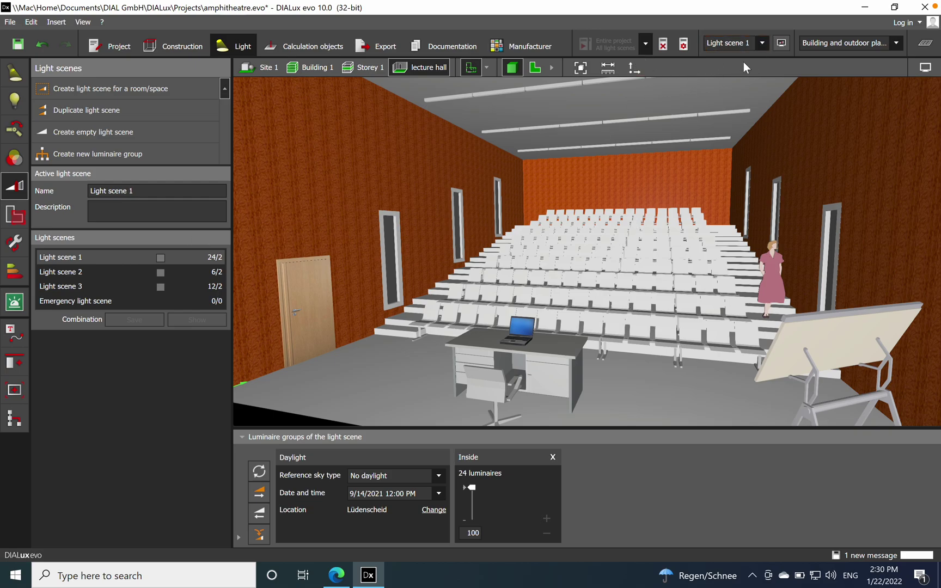
# Render the 3D lecture hall with calculated light textures, viewed frontally and from the side
pyautogui.moveTo(631, 265); pyautogui.dragTo(602, 332, button='middle')
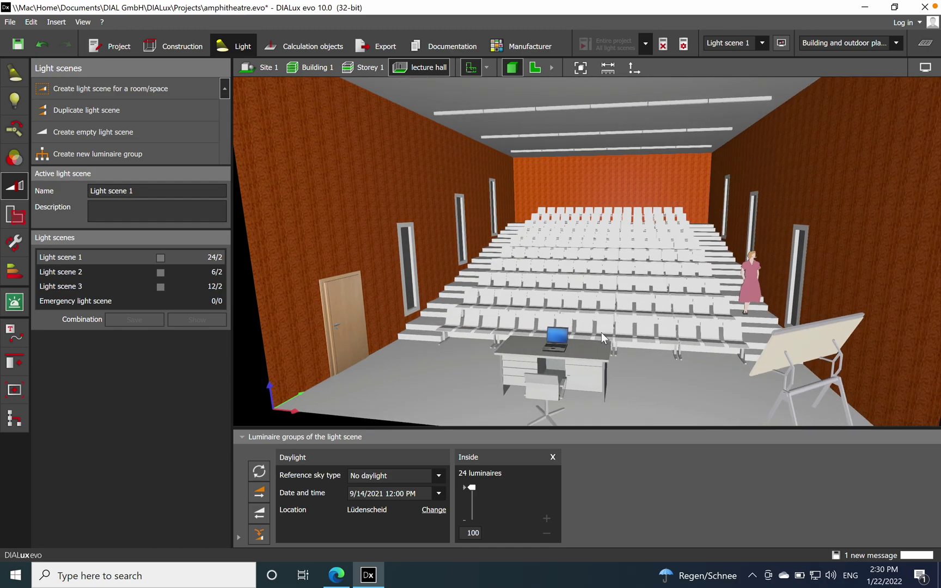
pyautogui.click(782, 43)
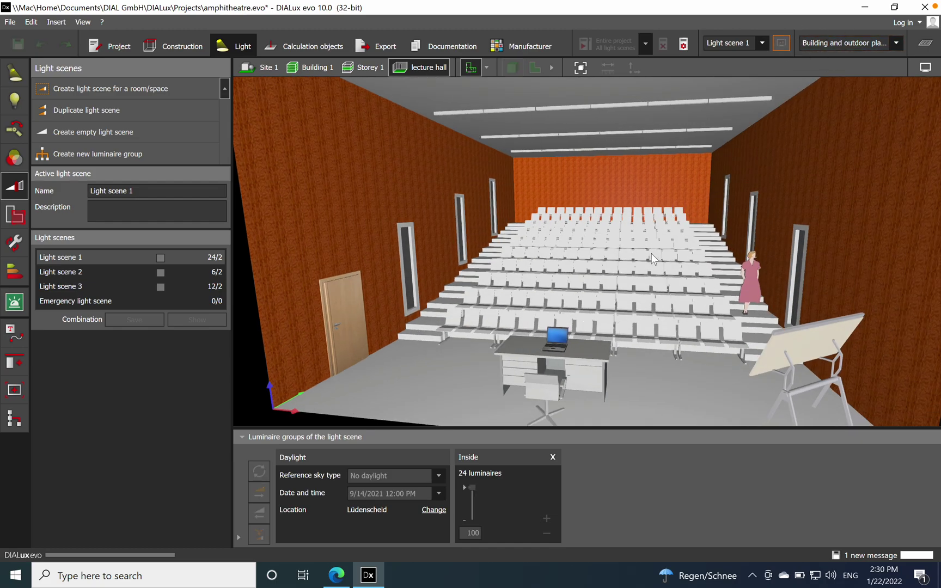
pyautogui.moveTo(652, 324); pyautogui.dragTo(584, 349, button='middle')
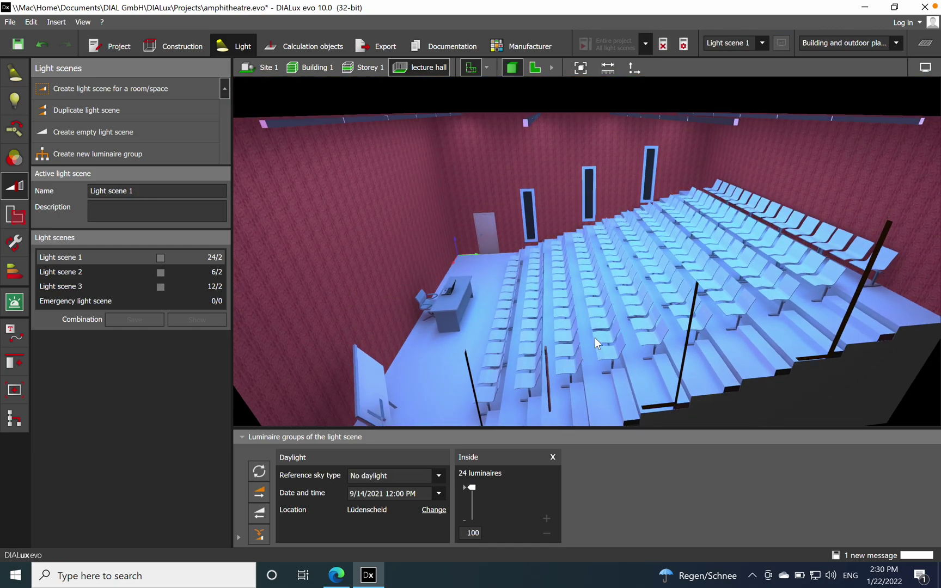
# Show the rendering in false colours with a cd/m² scale and bring up the light scene list
pyautogui.click(925, 68)
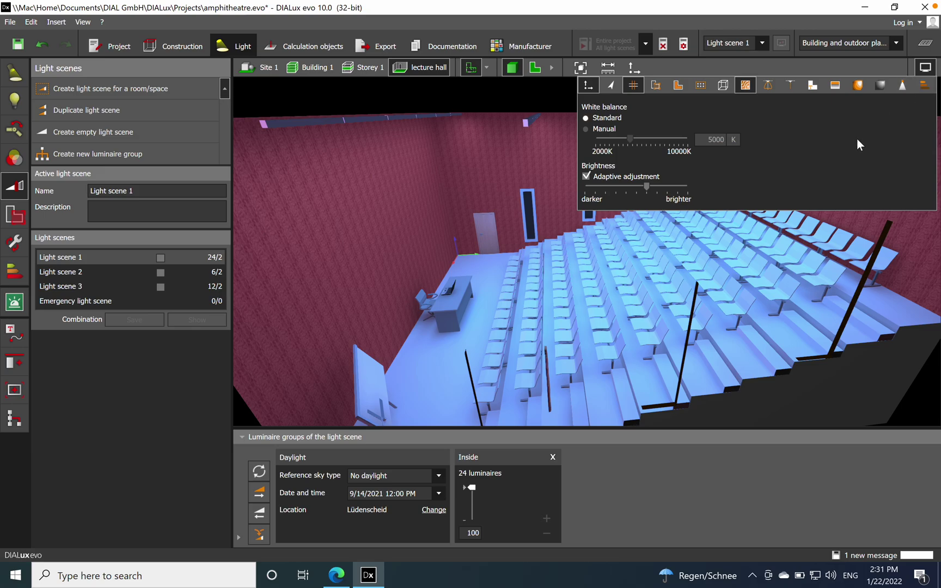
pyautogui.click(859, 87)
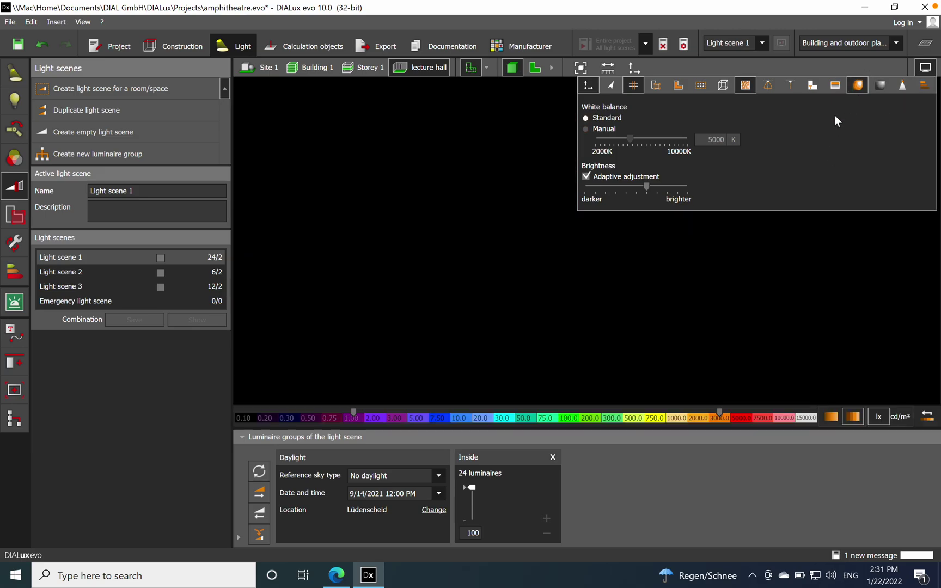
pyautogui.moveTo(626, 343); pyautogui.dragTo(820, 215)
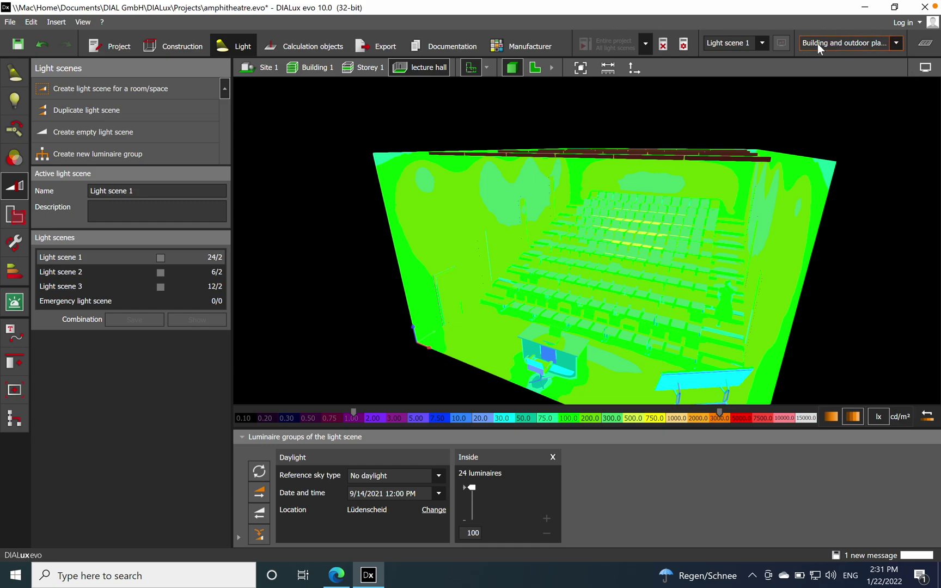
pyautogui.click(762, 42)
# Make Light scene 2 active and calculate its light textures
pyautogui.click(728, 71)
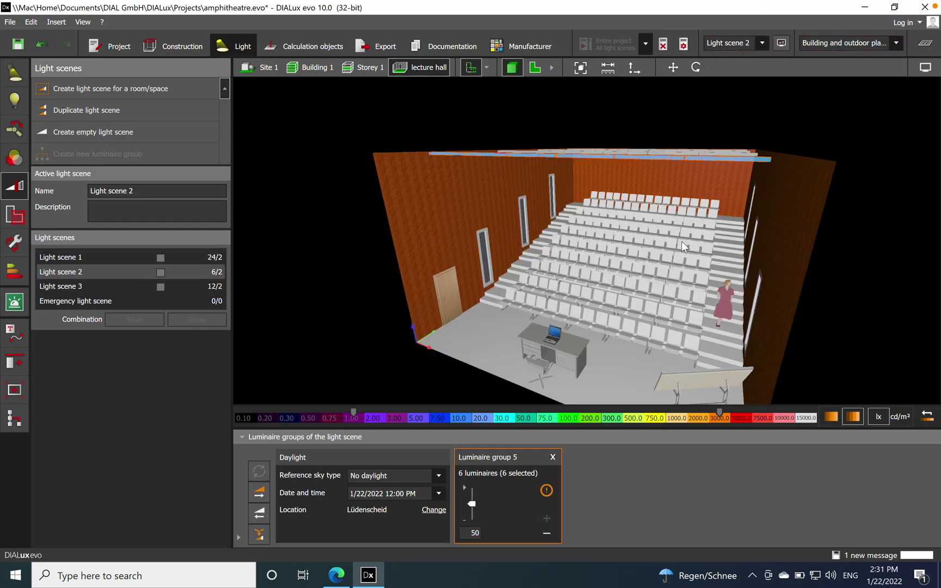
pyautogui.moveTo(615, 323); pyautogui.dragTo(571, 328)
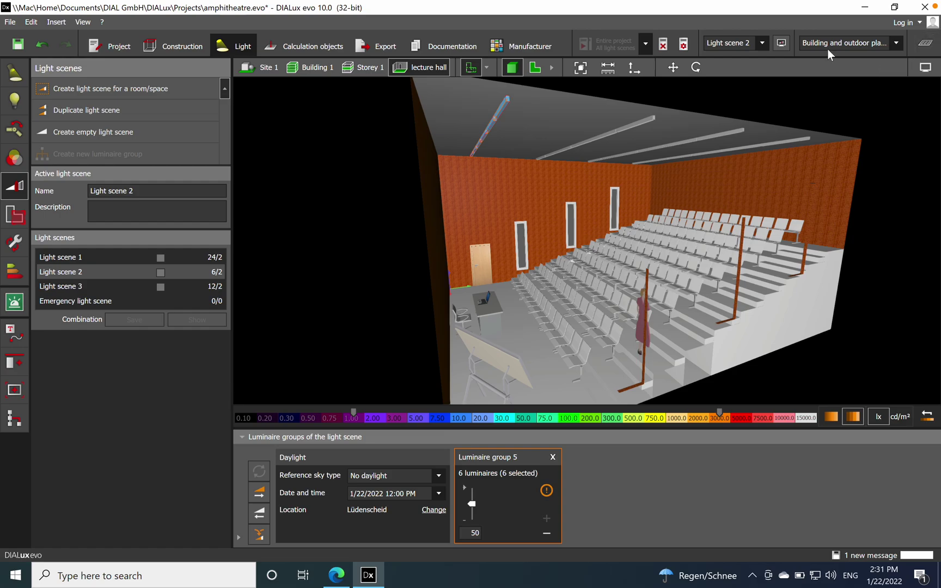
pyautogui.click(781, 43)
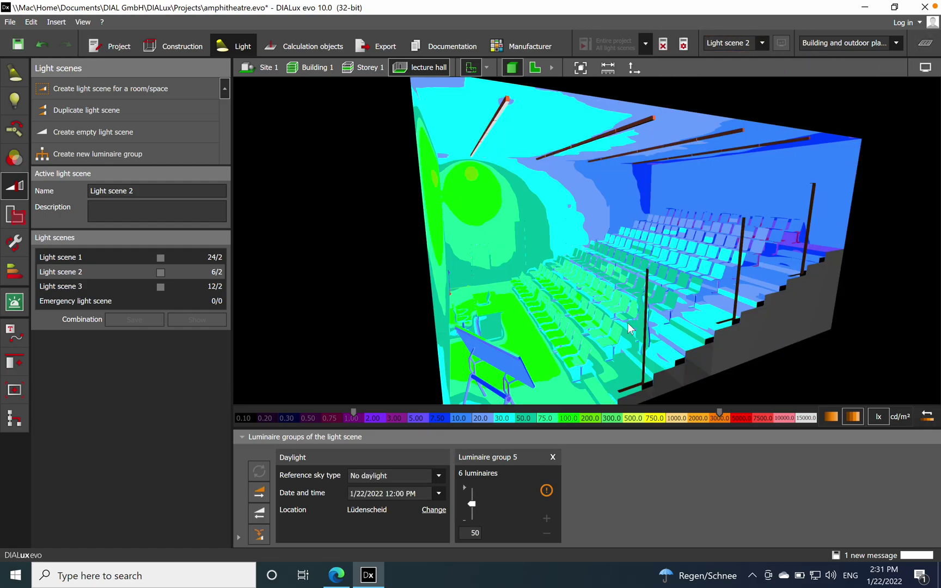
# Return Light scene 2's view from false colours to realistic rendering, seen frontally
pyautogui.moveTo(627, 323); pyautogui.dragTo(662, 337)
pyautogui.click(925, 67)
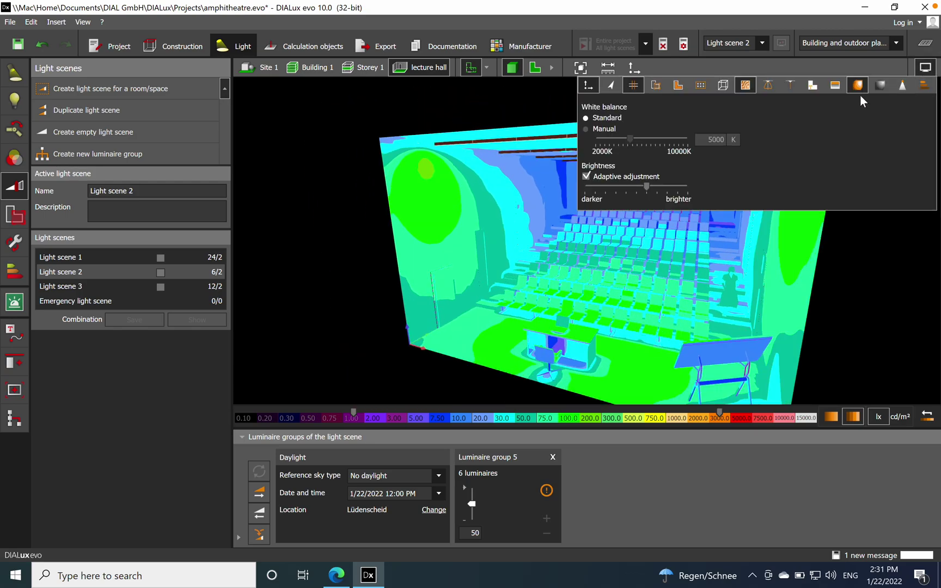
pyautogui.moveTo(876, 327); pyautogui.dragTo(719, 318)
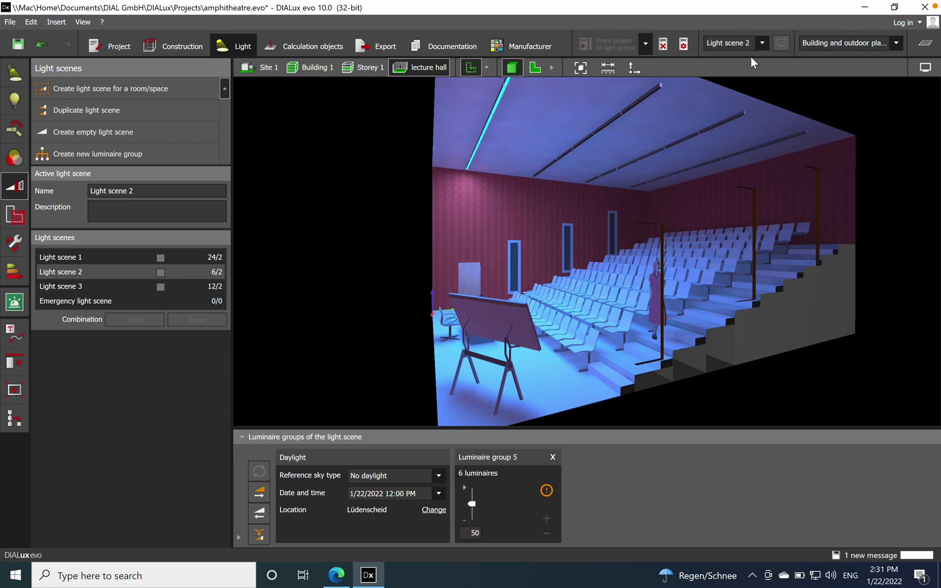
pyautogui.click(760, 43)
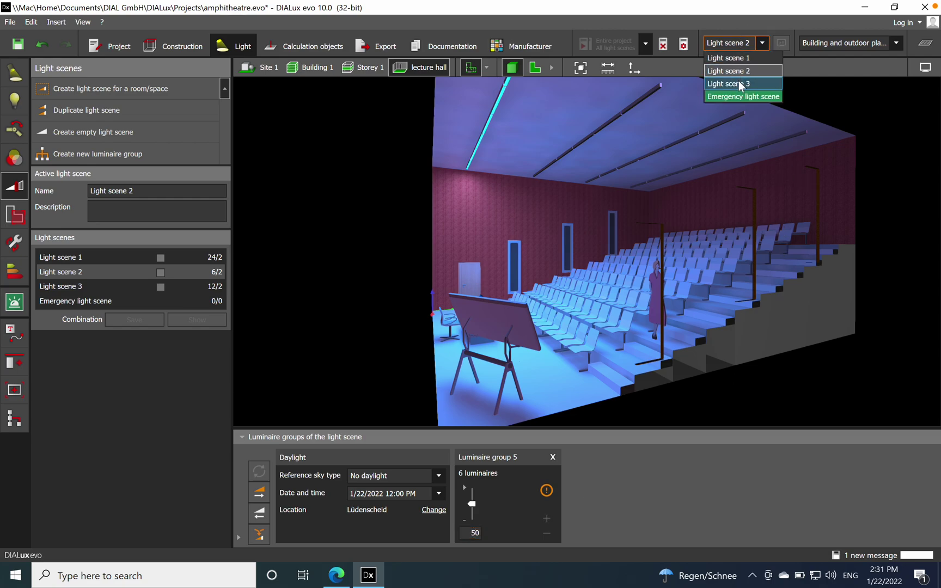
# Switch to Light scene 3 and render the hall with its light textures
pyautogui.click(740, 84)
pyautogui.moveTo(558, 211); pyautogui.dragTo(563, 331)
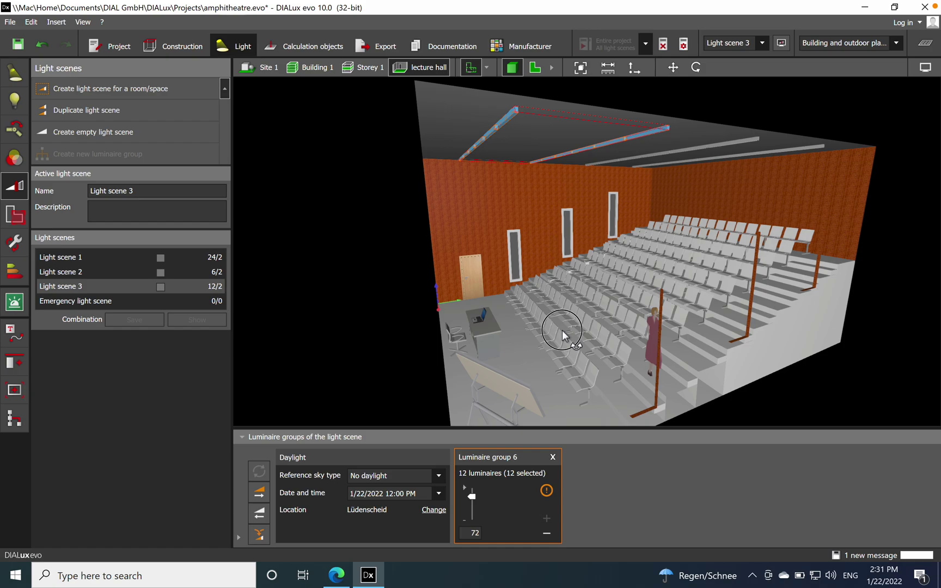
pyautogui.click(781, 43)
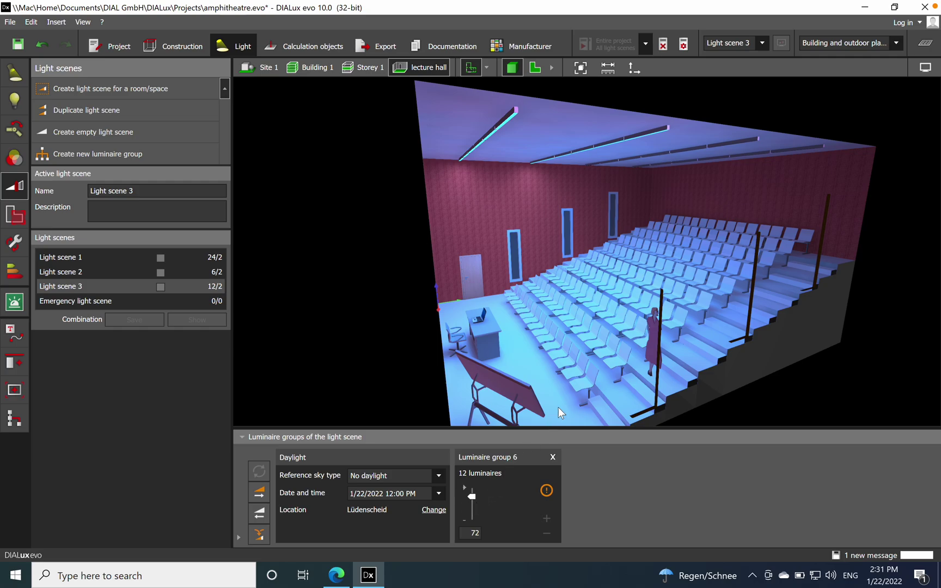
pyautogui.moveTo(558, 407); pyautogui.dragTo(664, 327)
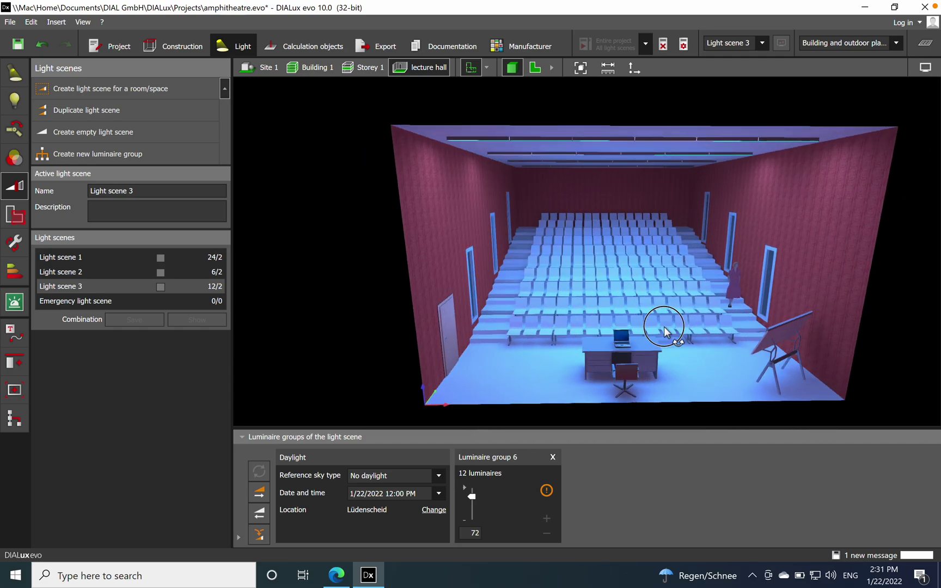
# Show Light scene 3 in false colour, looking up the seat rows toward the ceiling luminaires
pyautogui.scroll(5, 613, 337)
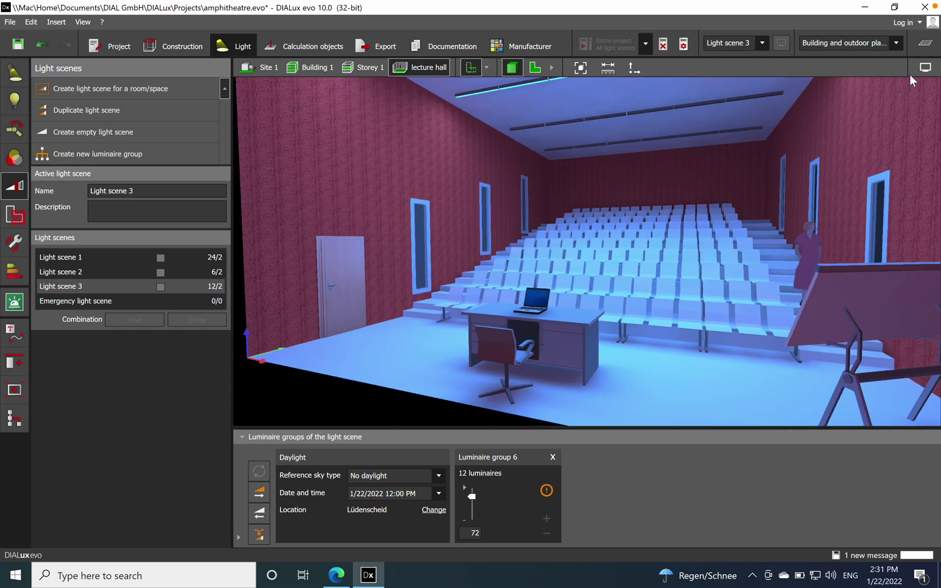
pyautogui.click(925, 67)
pyautogui.click(858, 85)
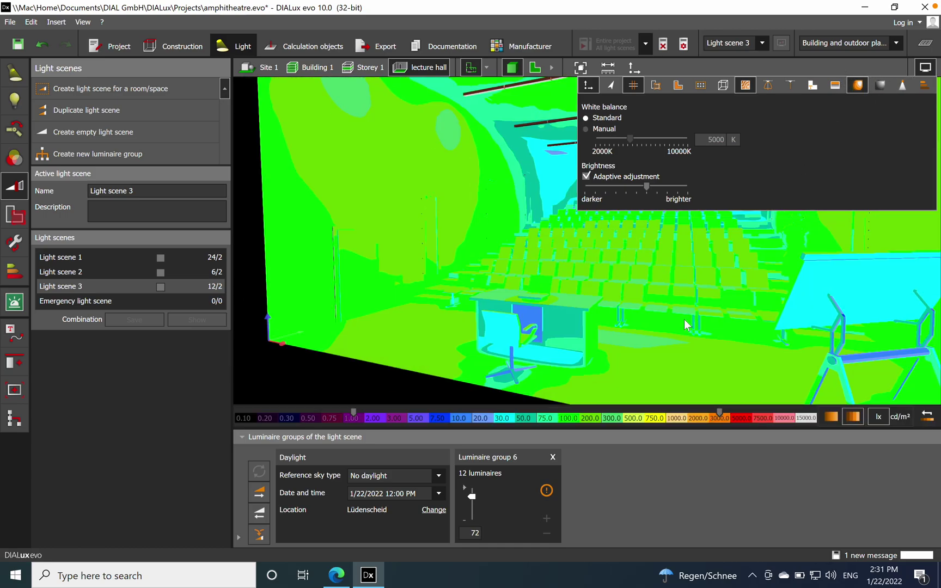
pyautogui.moveTo(687, 324); pyautogui.dragTo(671, 368)
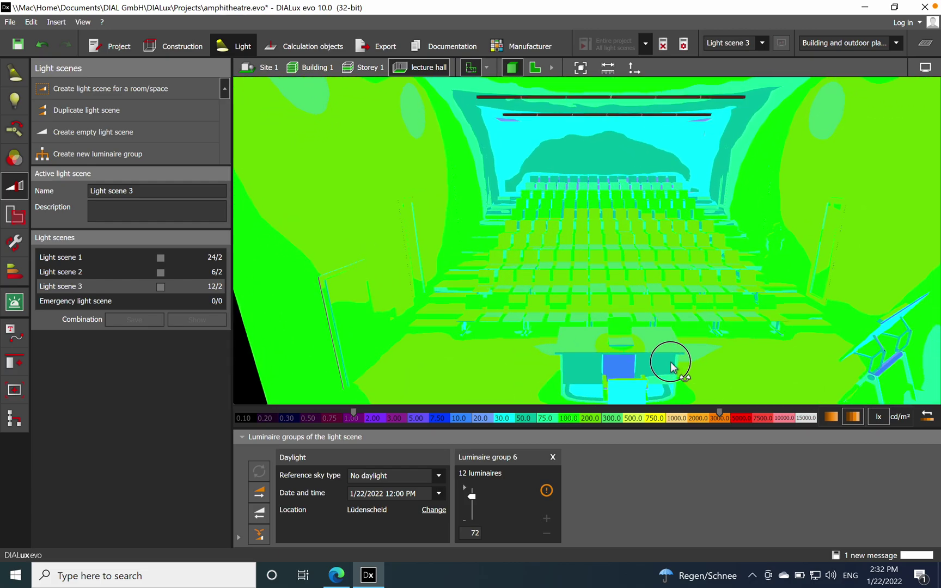
pyautogui.moveTo(646, 261); pyautogui.dragTo(561, 284)
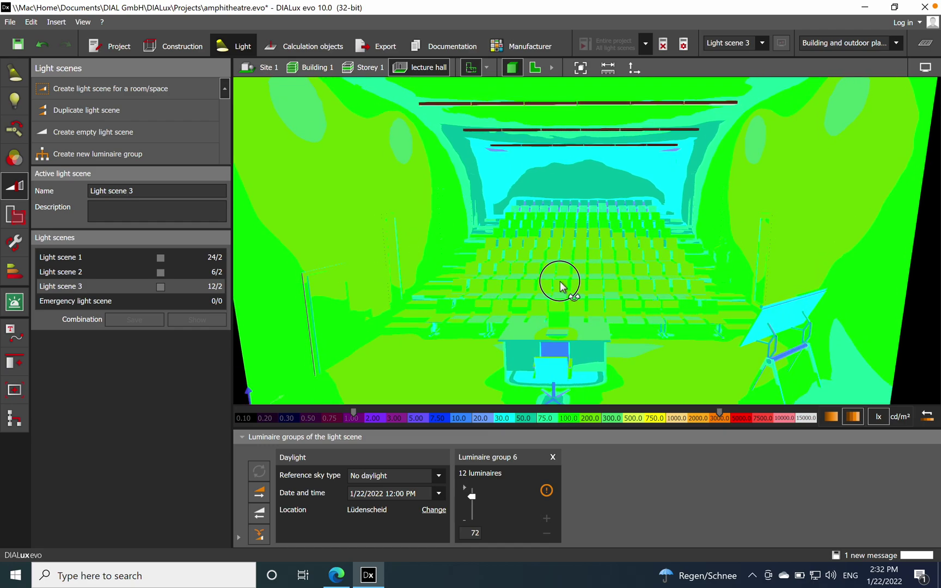
# Restore Light scene 3's realistic rendering and view the hall from the side and overhead
pyautogui.click(924, 68)
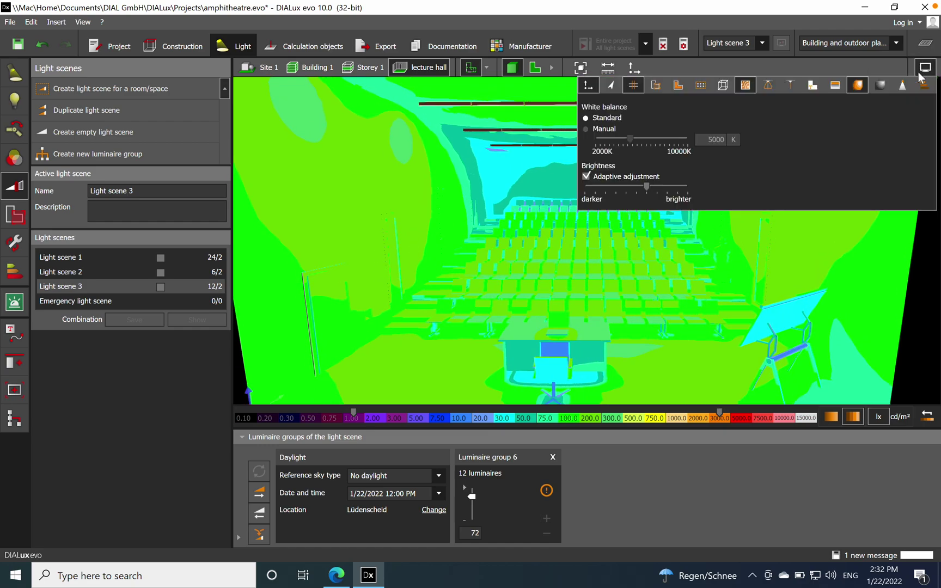
pyautogui.click(858, 88)
pyautogui.click(707, 375)
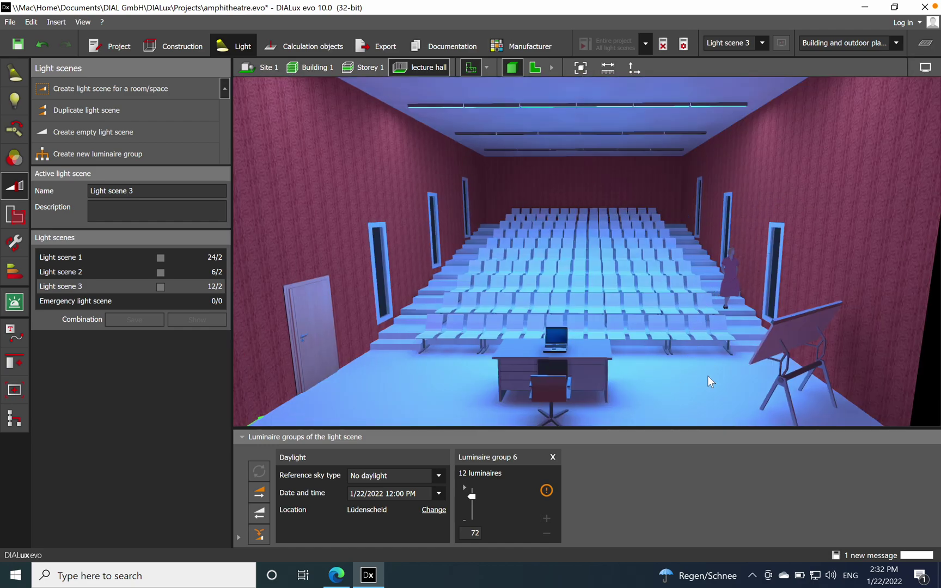
pyautogui.moveTo(707, 376); pyautogui.dragTo(682, 374)
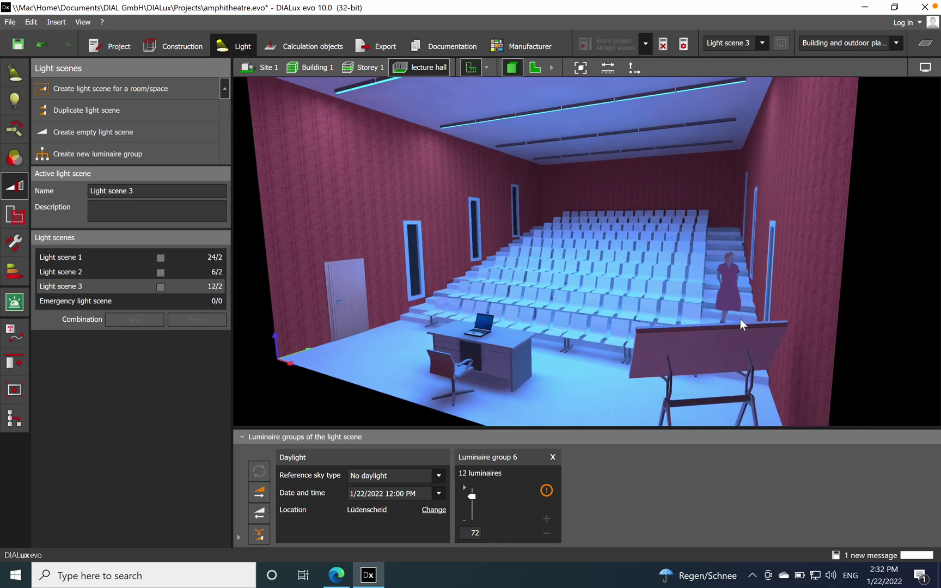
pyautogui.moveTo(740, 319); pyautogui.dragTo(762, 347)
pyautogui.scroll(-5, 704, 317)
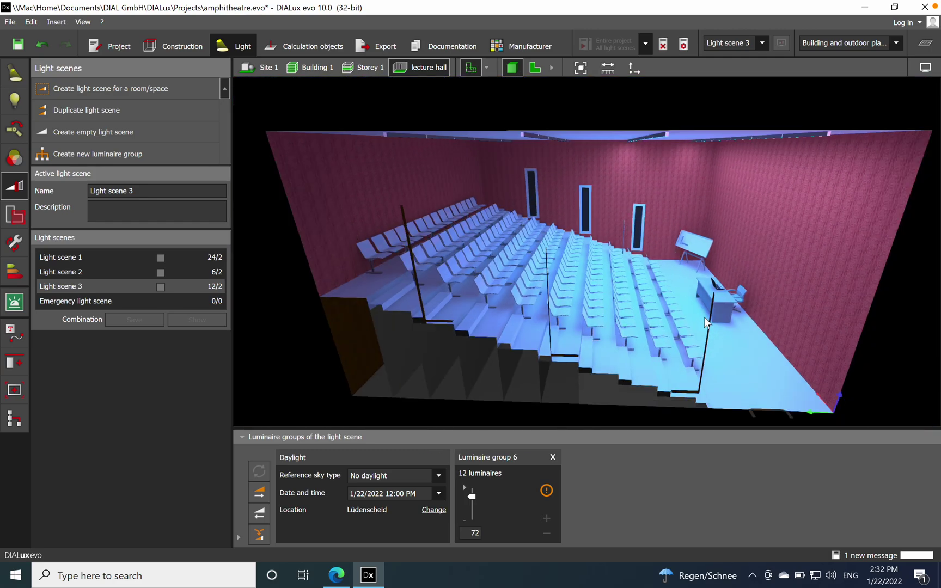
pyautogui.moveTo(704, 317); pyautogui.dragTo(662, 310, button='middle')
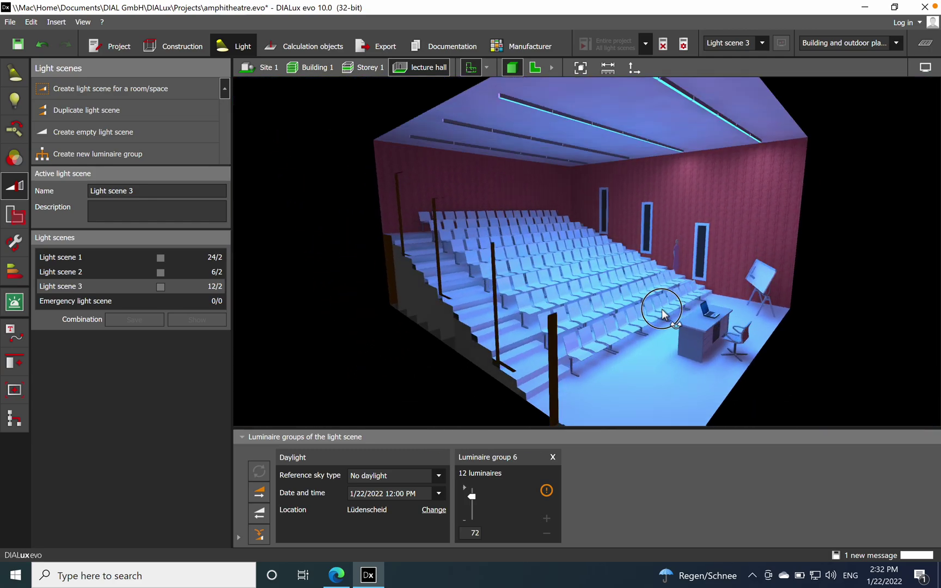
# Reactivate Light scene 2 and render the hall, inspecting it from both sides
pyautogui.click(99, 270)
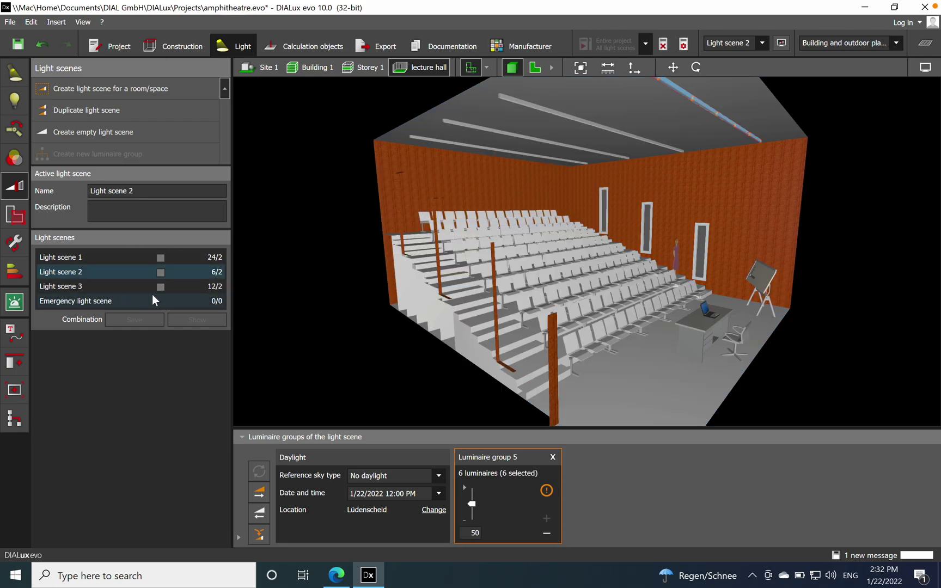
pyautogui.click(781, 42)
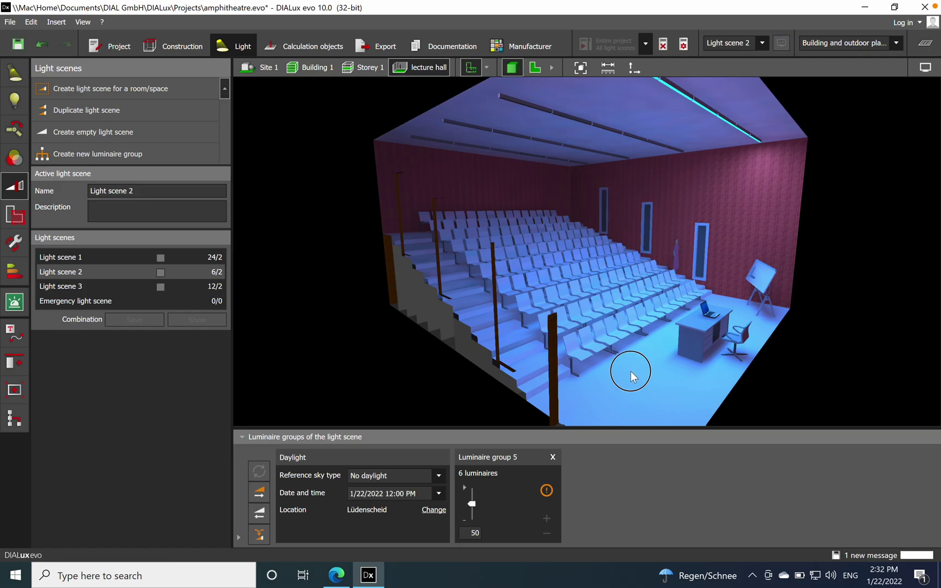
pyautogui.moveTo(630, 372); pyautogui.dragTo(662, 374, button='middle')
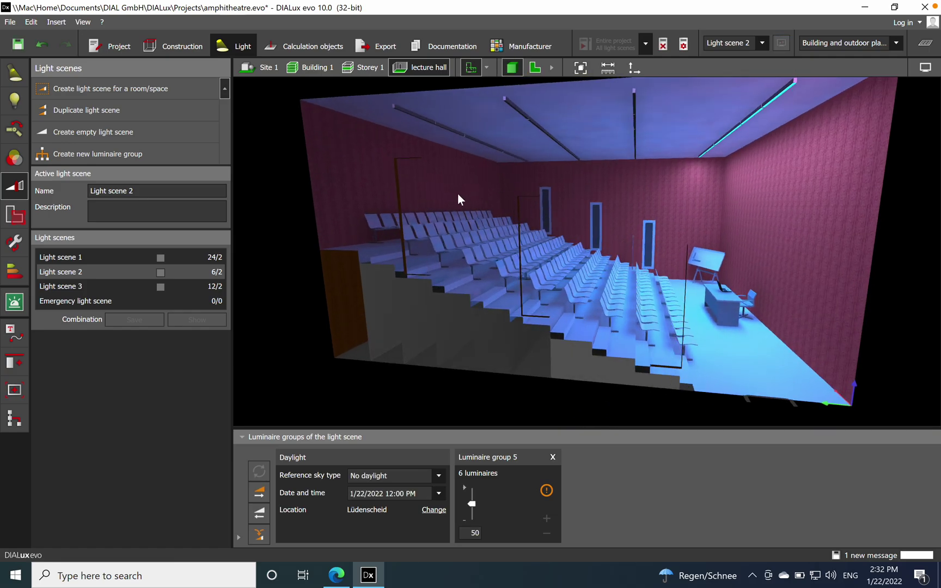
pyautogui.moveTo(735, 339); pyautogui.dragTo(586, 348, button='middle')
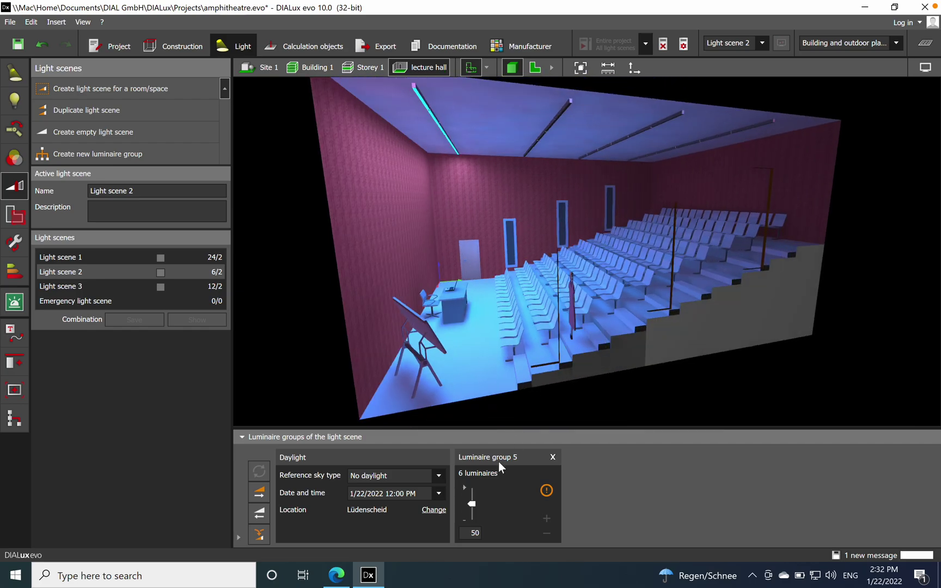
pyautogui.moveTo(689, 326); pyautogui.dragTo(749, 325, button='middle')
pyautogui.scroll(5, 624, 252)
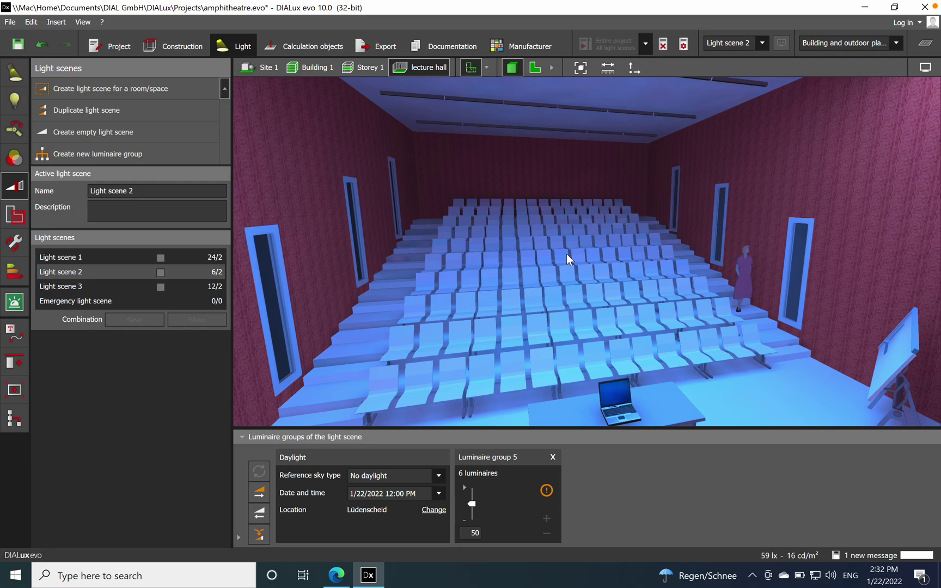
pyautogui.moveTo(547, 252); pyautogui.dragTo(526, 283)
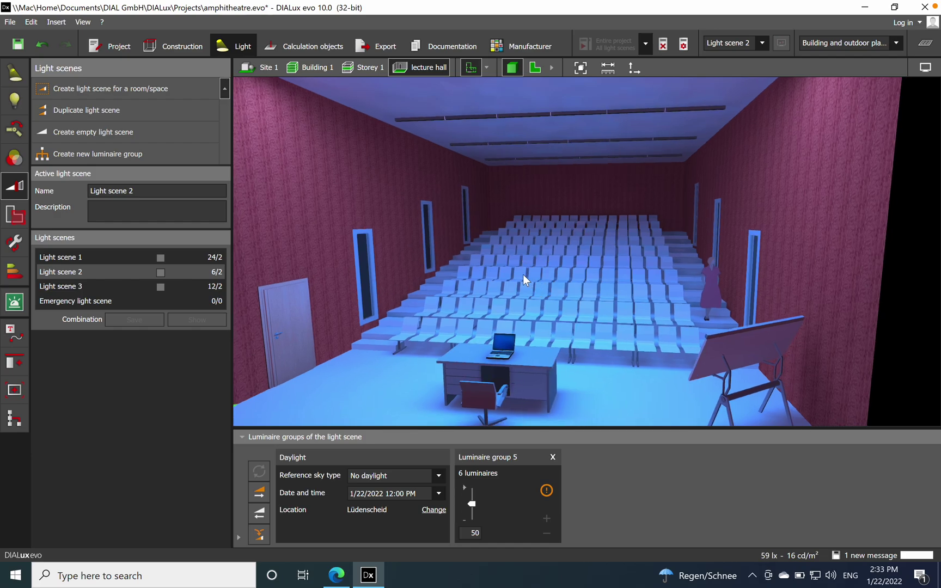
pyautogui.scroll(-3, 523, 275)
pyautogui.scroll(3, 524, 277)
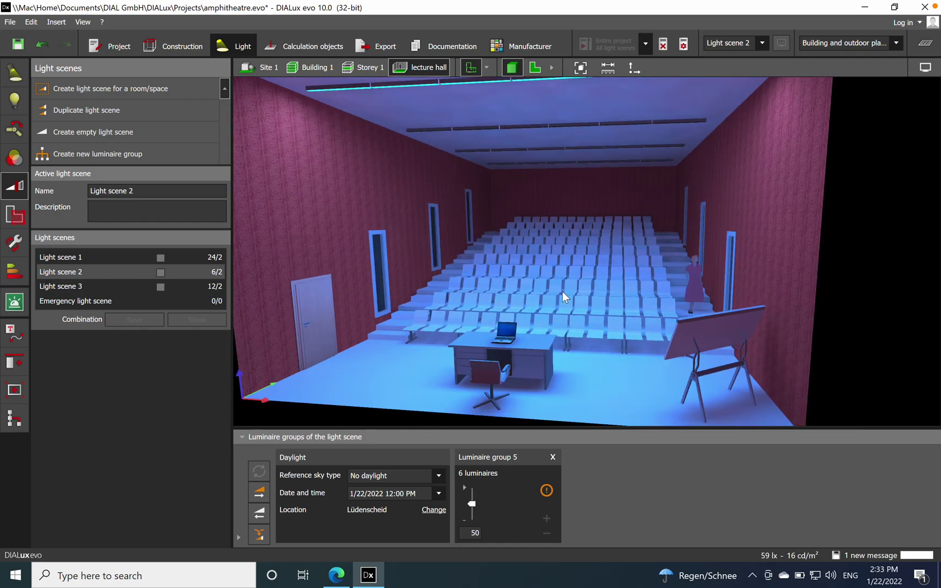
pyautogui.moveTo(566, 352); pyautogui.dragTo(496, 343)
pyautogui.scroll(3, 518, 322)
pyautogui.scroll(-2, 545, 332)
pyautogui.scroll(3, 550, 351)
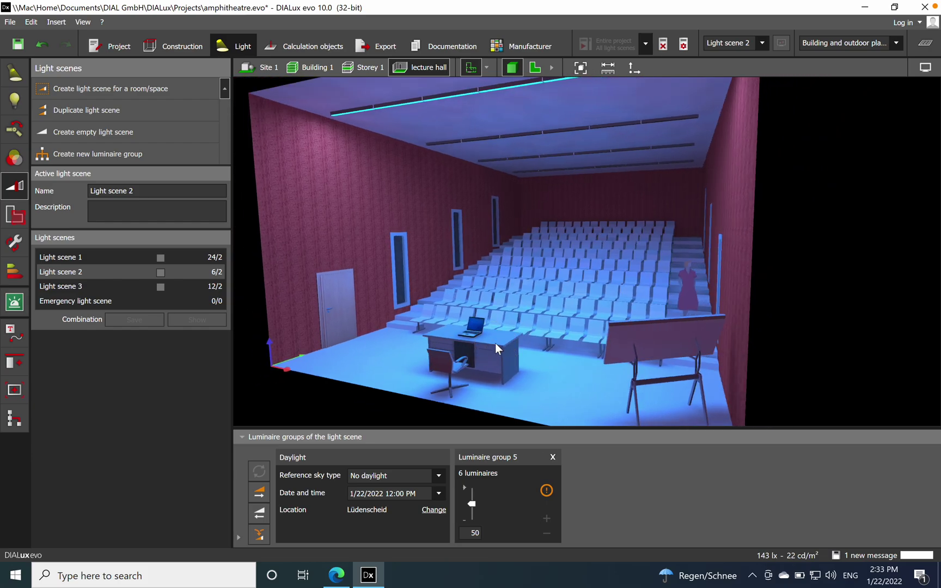
pyautogui.moveTo(465, 276); pyautogui.dragTo(439, 293, button='right')
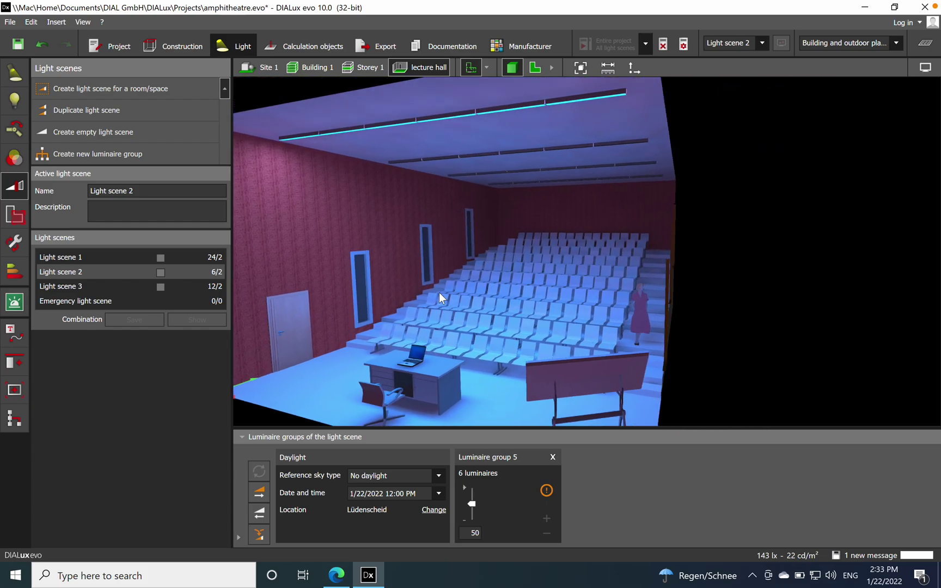
pyautogui.scroll(-5, 517, 261)
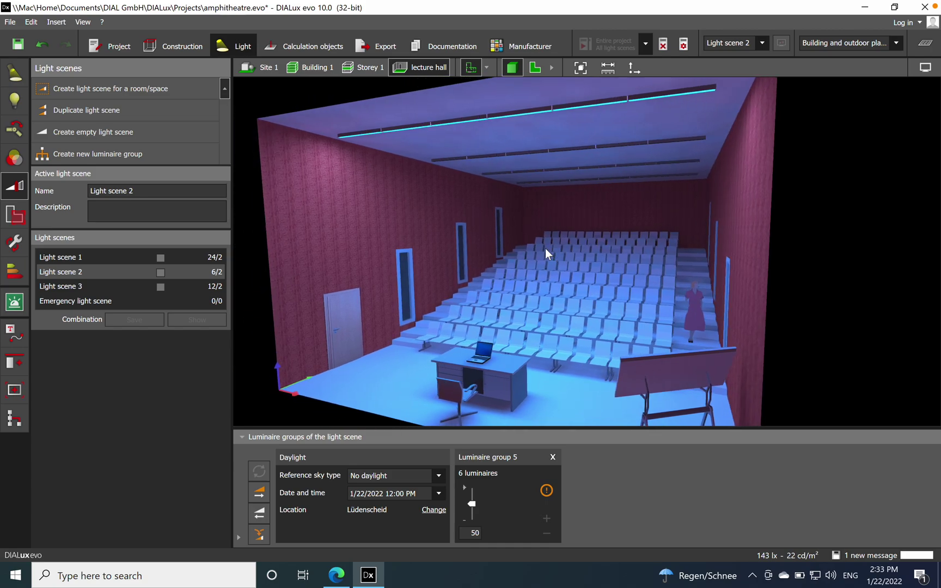
pyautogui.moveTo(547, 264)
pyautogui.mouseDown()
pyautogui.moveTo(542, 308)
pyautogui.moveTo(593, 326)
pyautogui.moveTo(588, 316)
pyautogui.moveTo(552, 311)
pyautogui.moveTo(538, 275)
pyautogui.mouseUp()
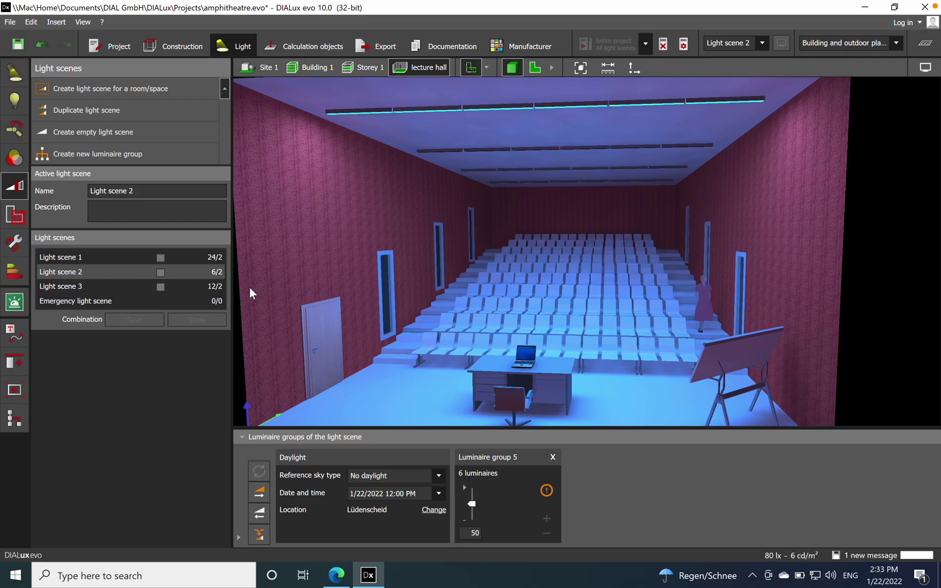
pyautogui.moveTo(483, 249); pyautogui.dragTo(510, 249)
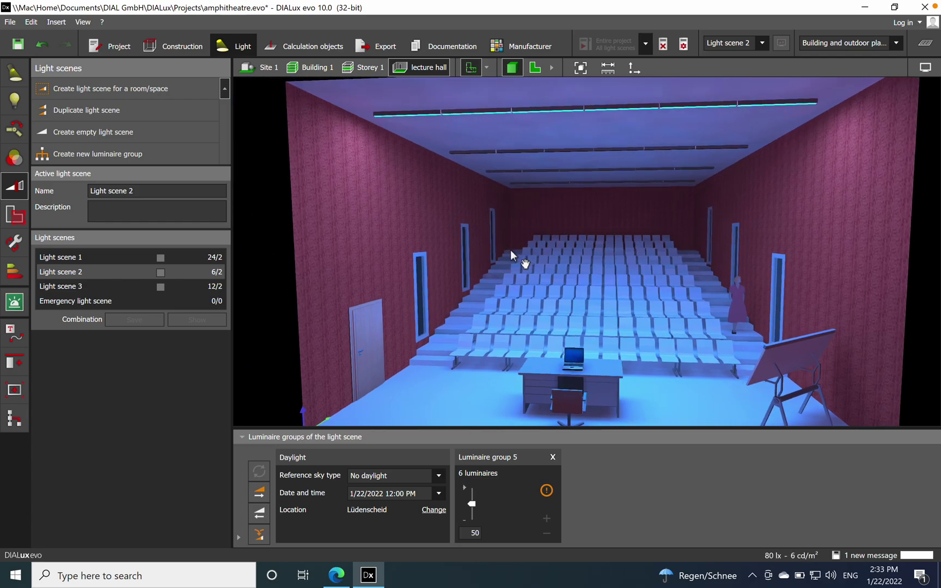